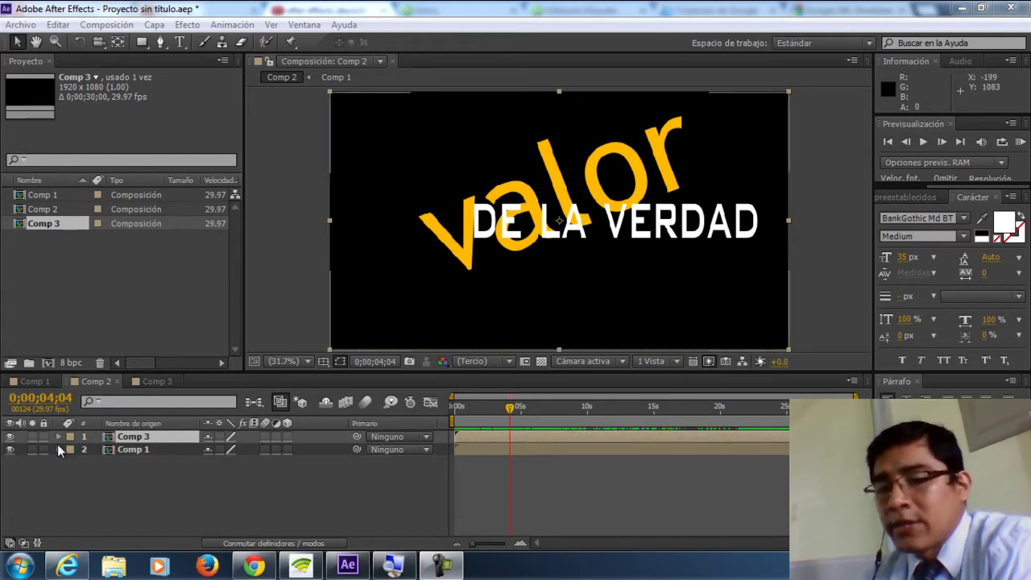
# Step: Switch to Comp 1 and scrub near 4 seconds to preview the orange 'valor' animation
pyautogui.click(36, 381)
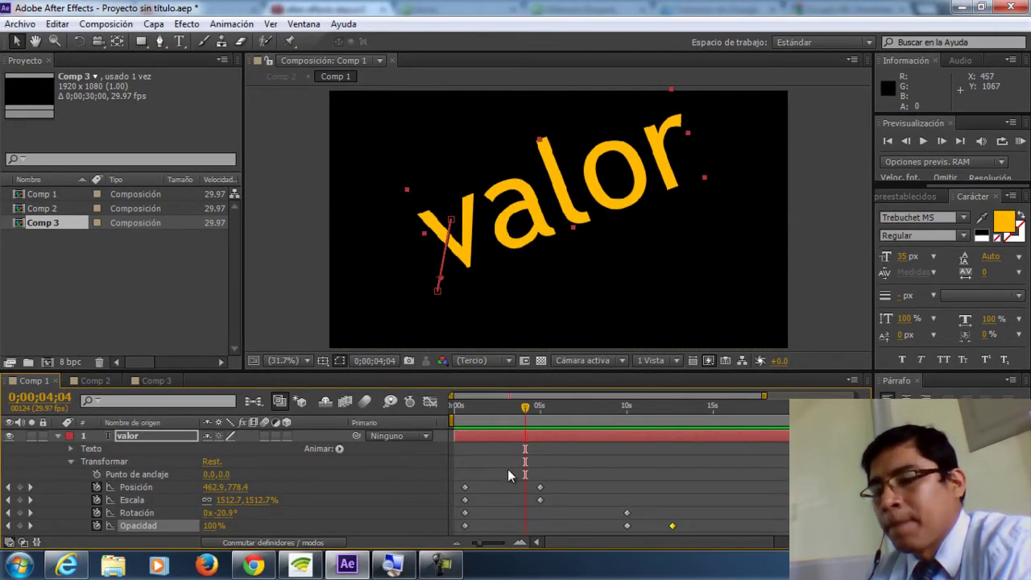
pyautogui.moveTo(517, 413); pyautogui.dragTo(521, 416)
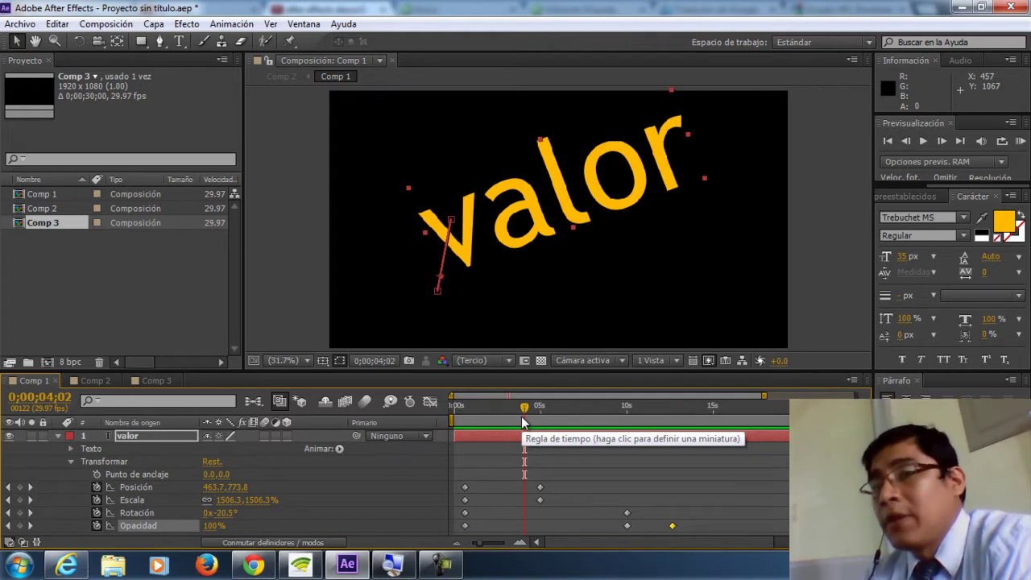
# Step: Create a new HDTV 1080, 29.97 fps composition named Comp 4
pyautogui.click(48, 363)
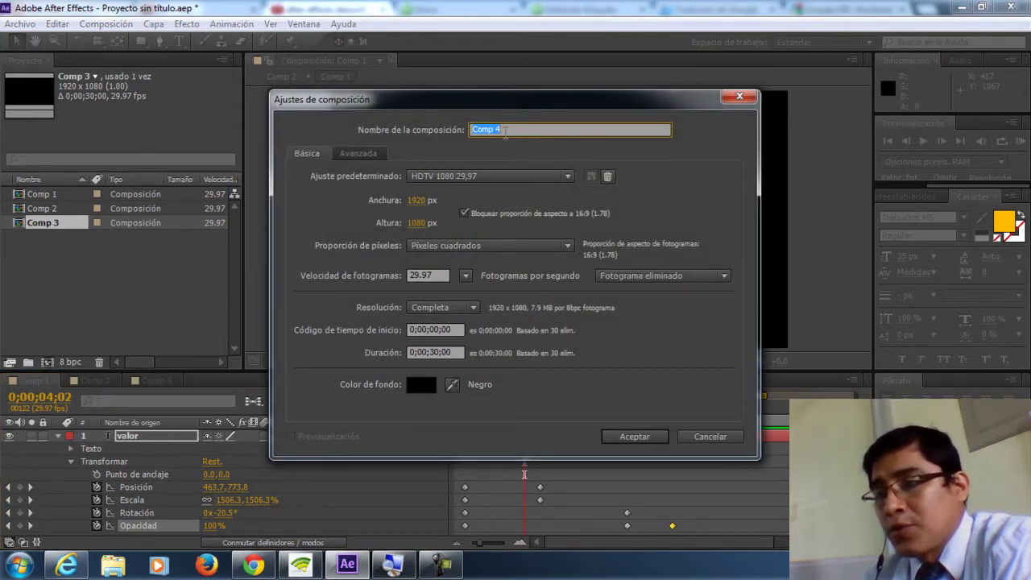
pyautogui.click(508, 131)
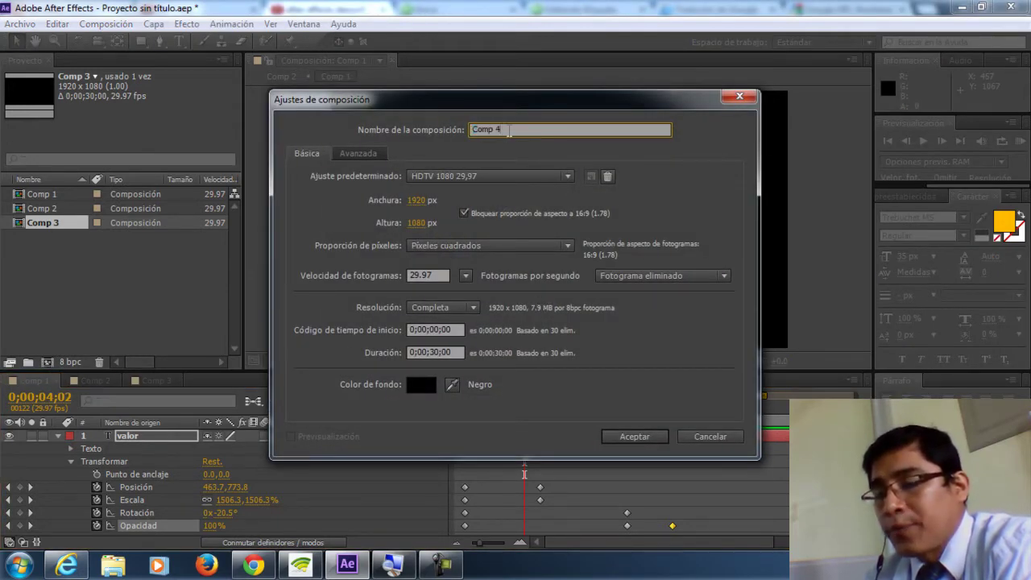
pyautogui.click(648, 435)
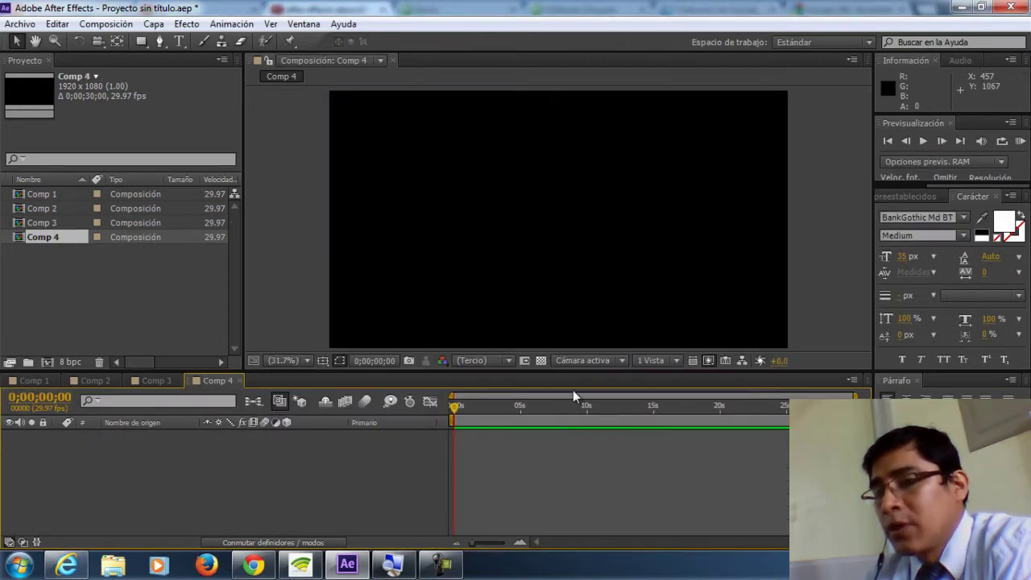
# Step: Add a text layer left of centre in Comp 4 and type the AFTER EFFECTS title, fixing typos
pyautogui.click(178, 41)
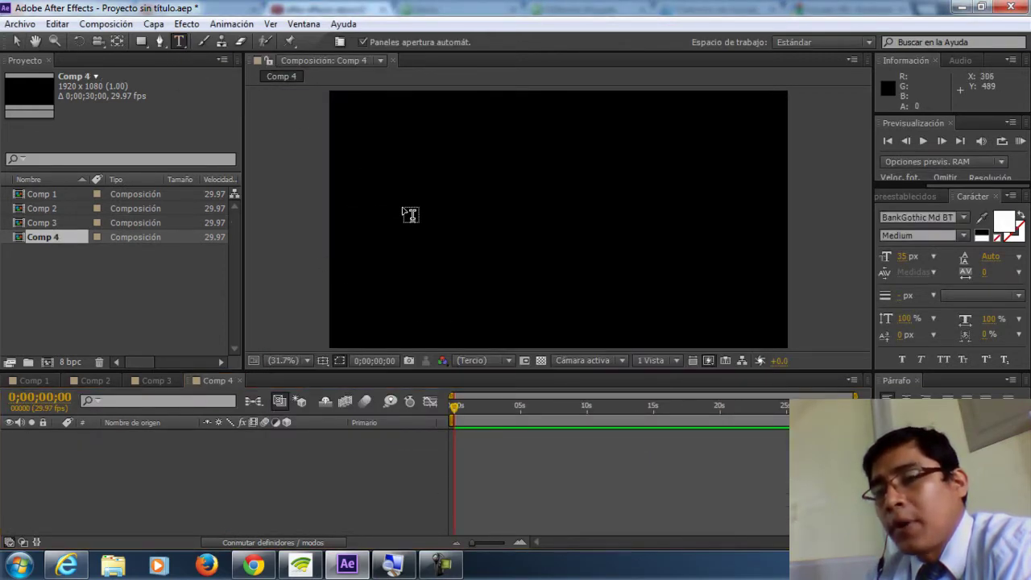
pyautogui.click(465, 227)
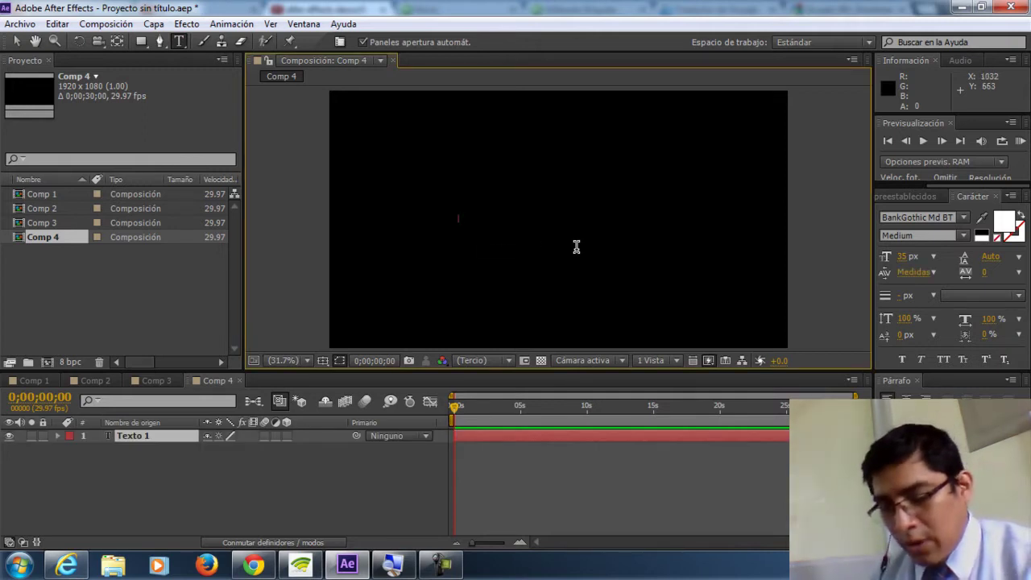
pyautogui.write('AE')
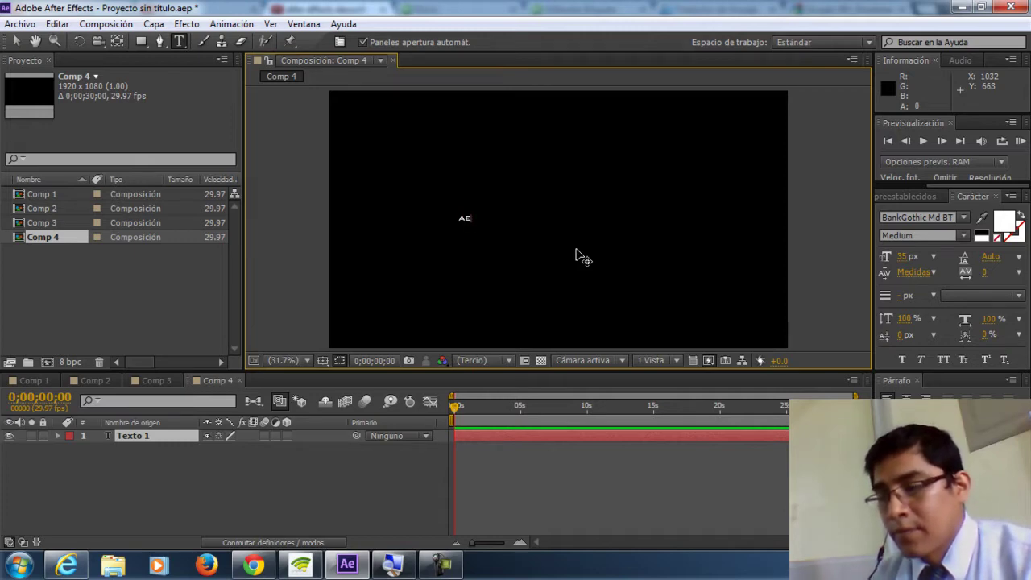
pyautogui.doubleClick(470, 218)
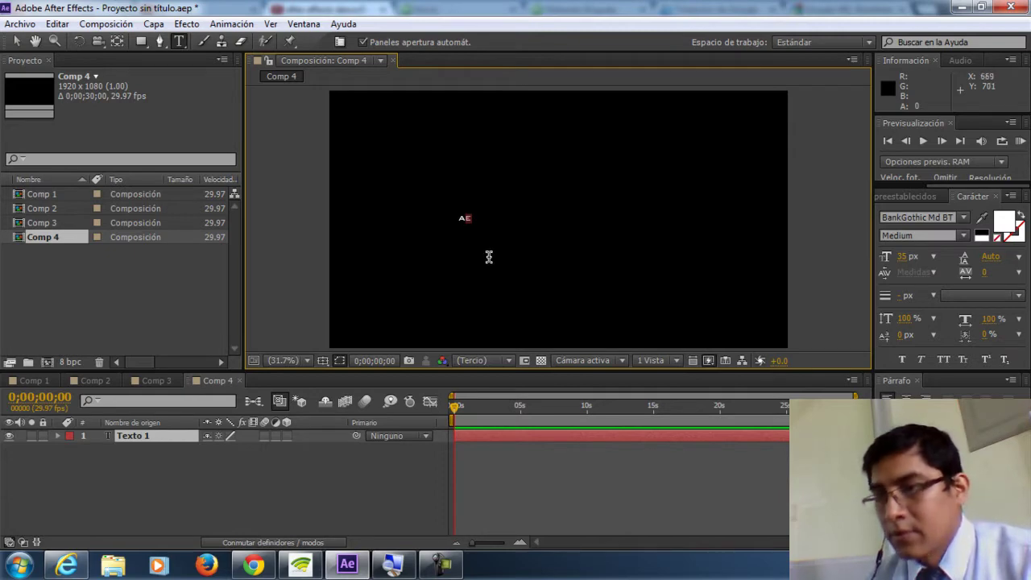
pyautogui.press('BackSpace')
pyautogui.write('asdf')
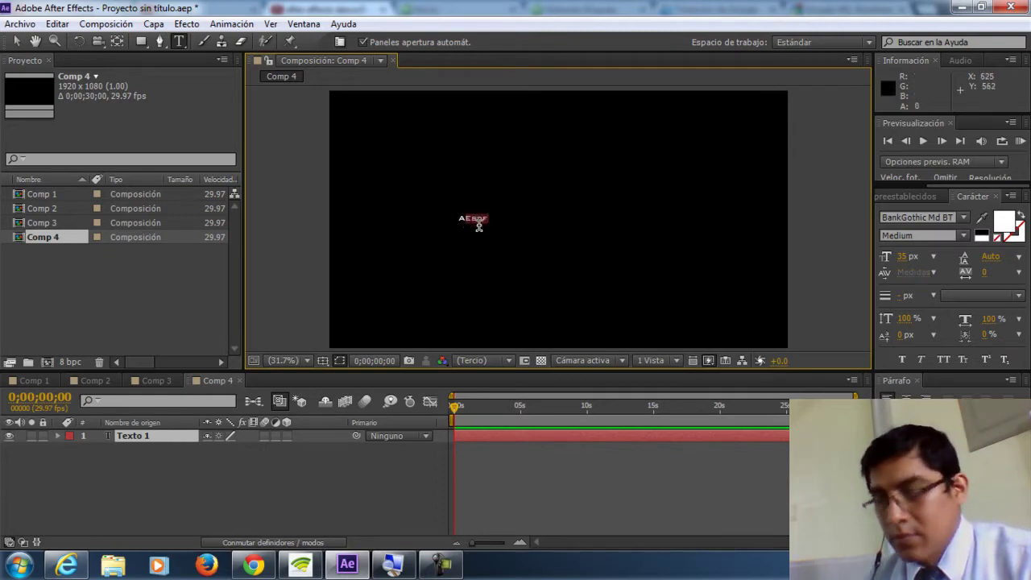
pyautogui.write('a')
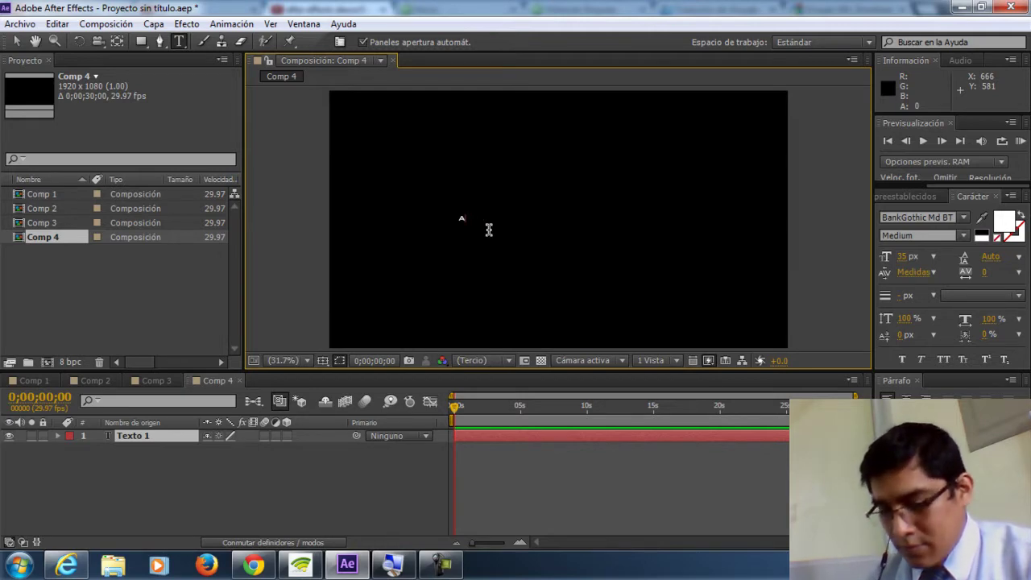
pyautogui.write('ter')
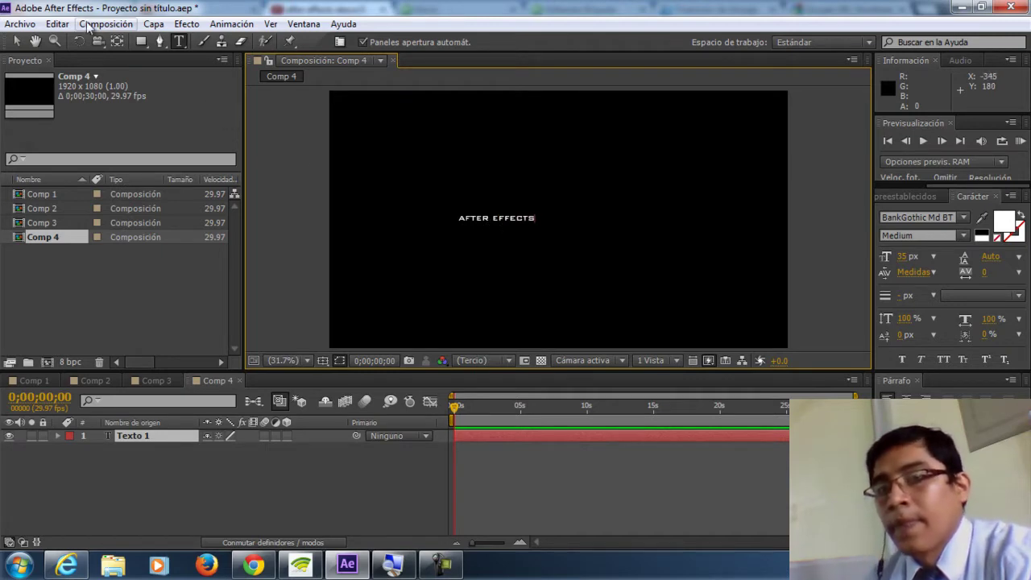
# Step: Scale the AFTER EFFECTS text up into wide lettering near the centre, undoing the last two tweaks
pyautogui.click(17, 42)
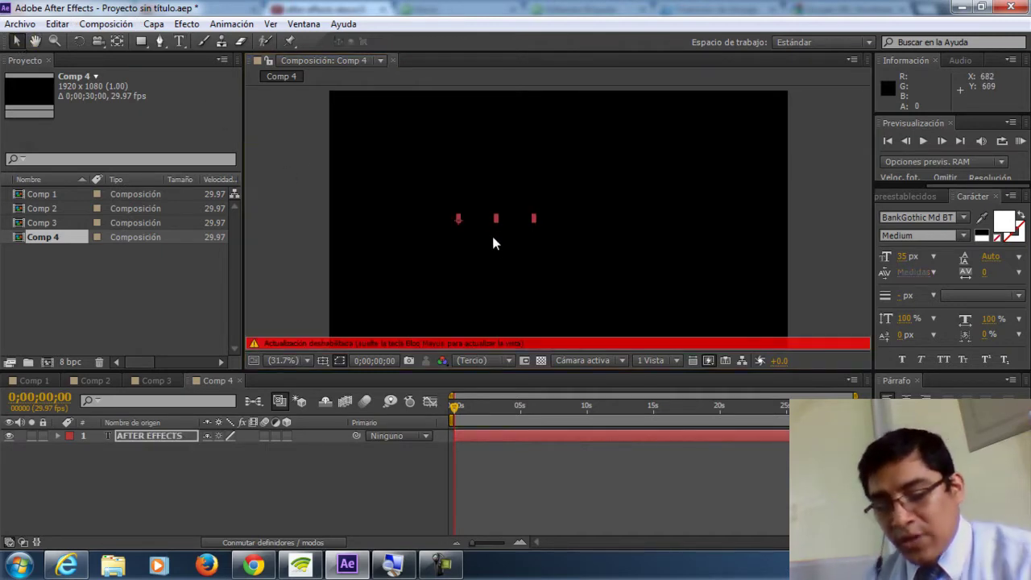
pyautogui.moveTo(534, 218); pyautogui.dragTo(709, 214)
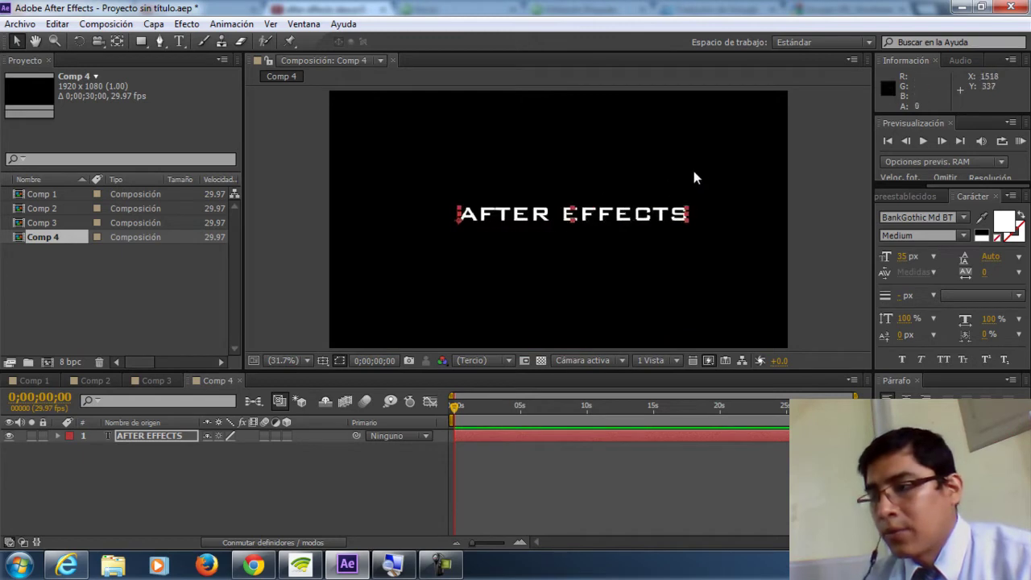
pyautogui.moveTo(625, 219); pyautogui.dragTo(607, 224)
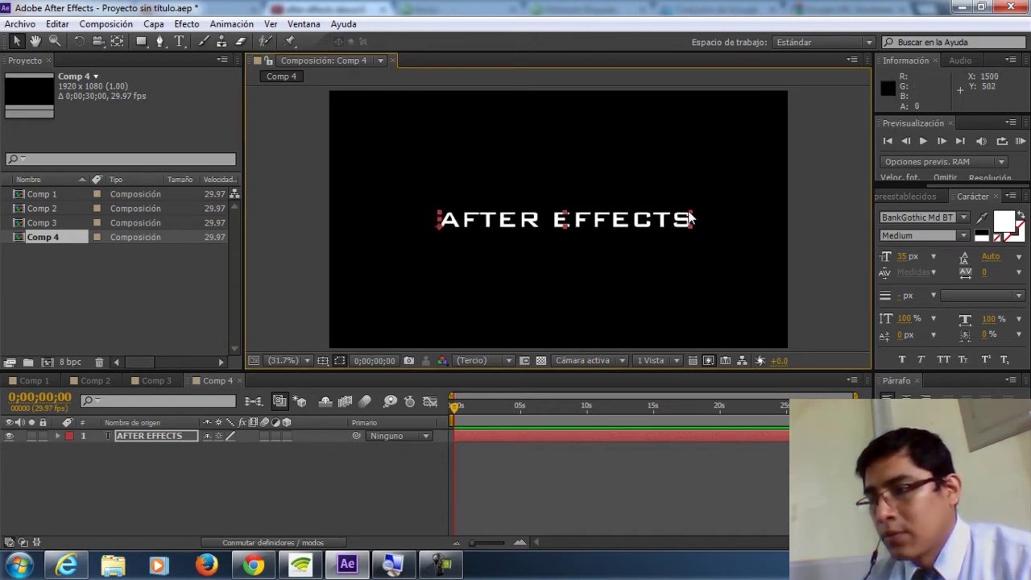
pyautogui.moveTo(691, 216); pyautogui.dragTo(725, 215)
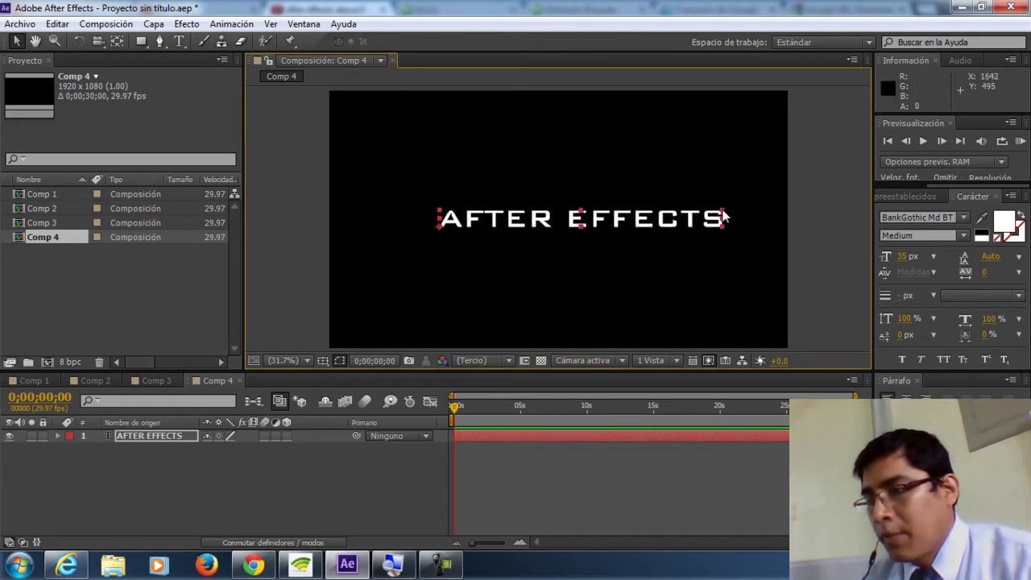
pyautogui.hotkey('ctrl', 'z')
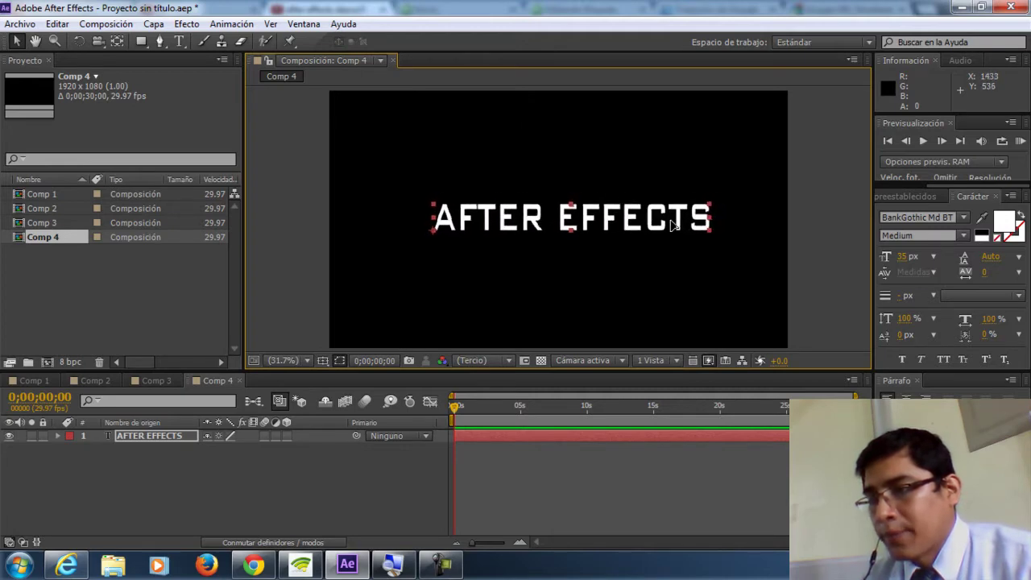
pyautogui.hotkey('ctrl', 'z')
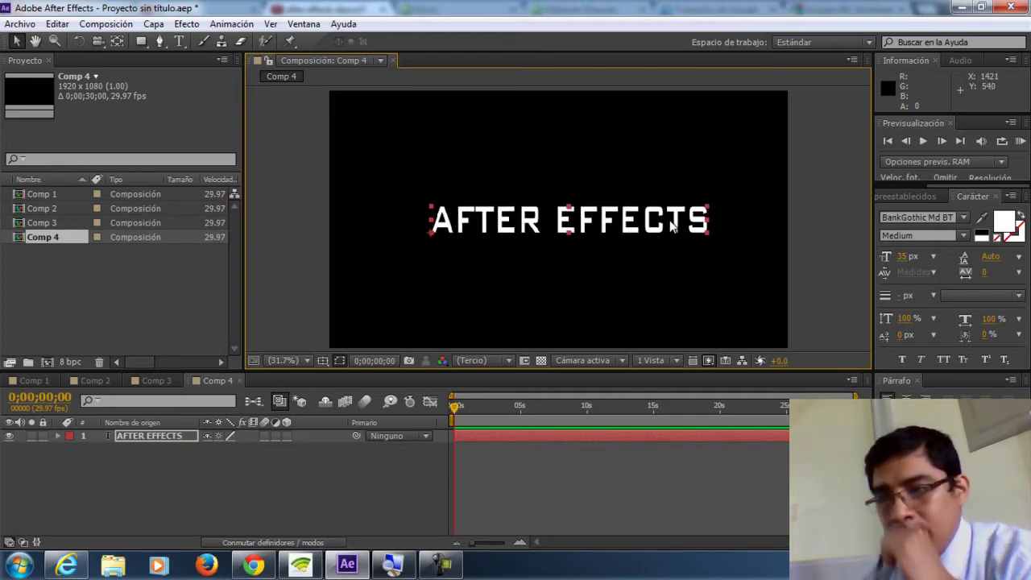
# Step: Show the title/action safe margins over Comp 4, with a temporary 200% screen zoom
pyautogui.click(322, 360)
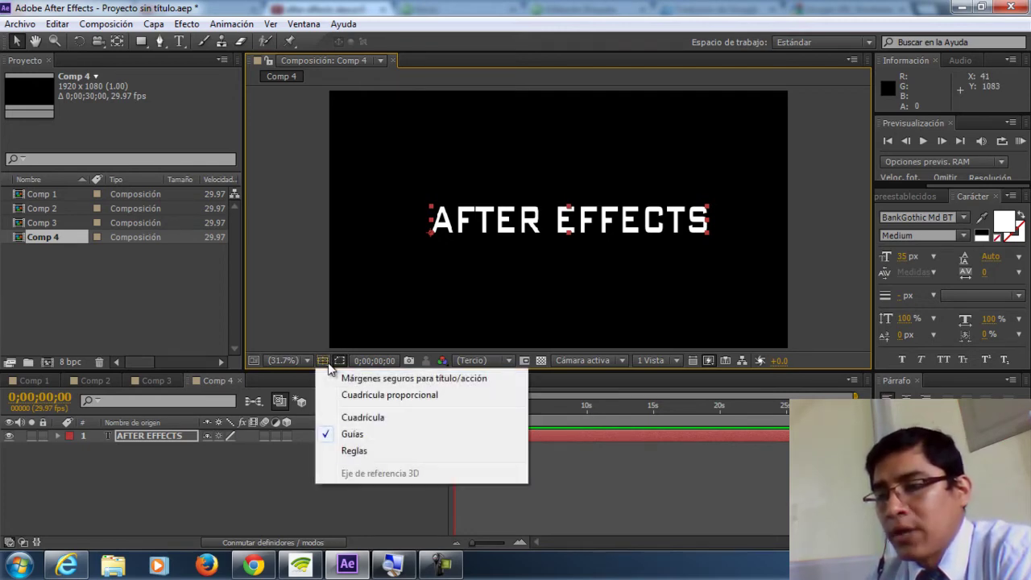
pyautogui.click(325, 363)
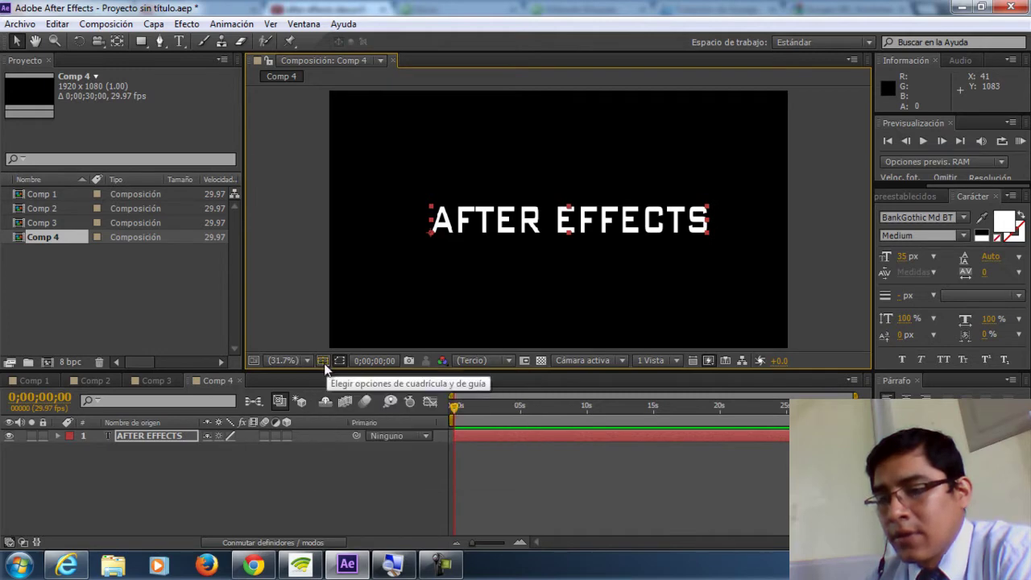
pyautogui.click(392, 563)
pyautogui.click(123, 266)
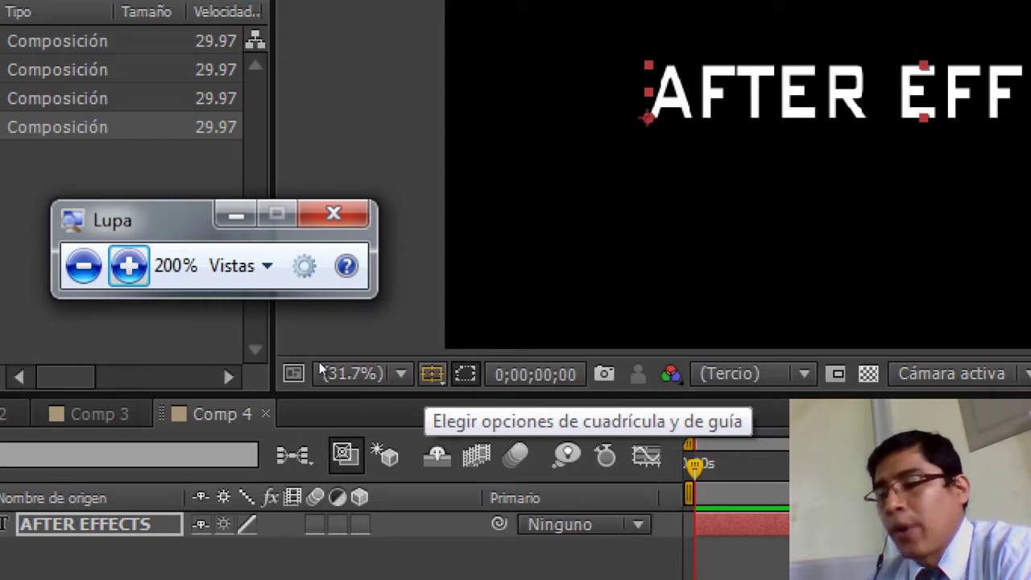
pyautogui.click(320, 368)
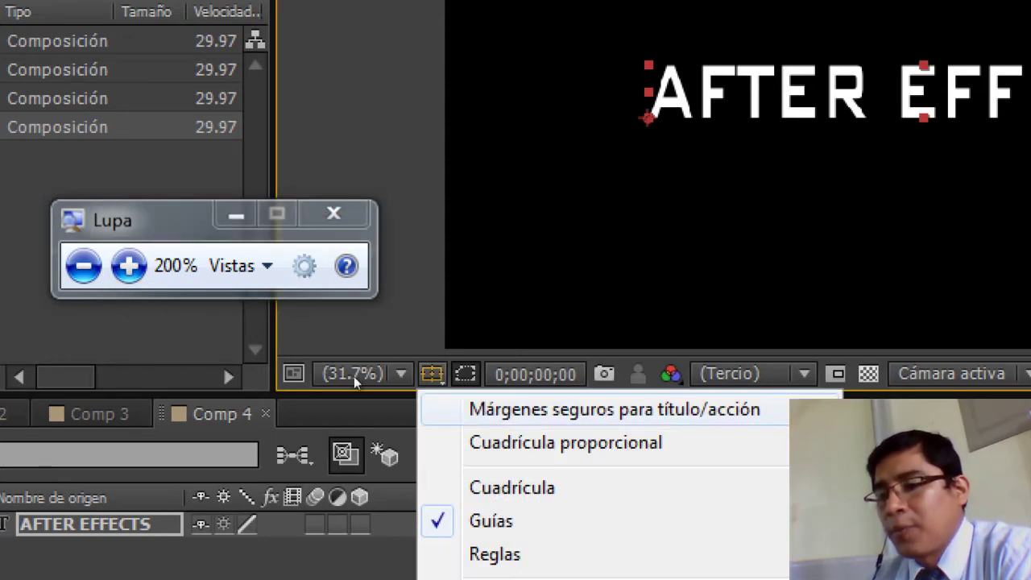
pyautogui.click(483, 409)
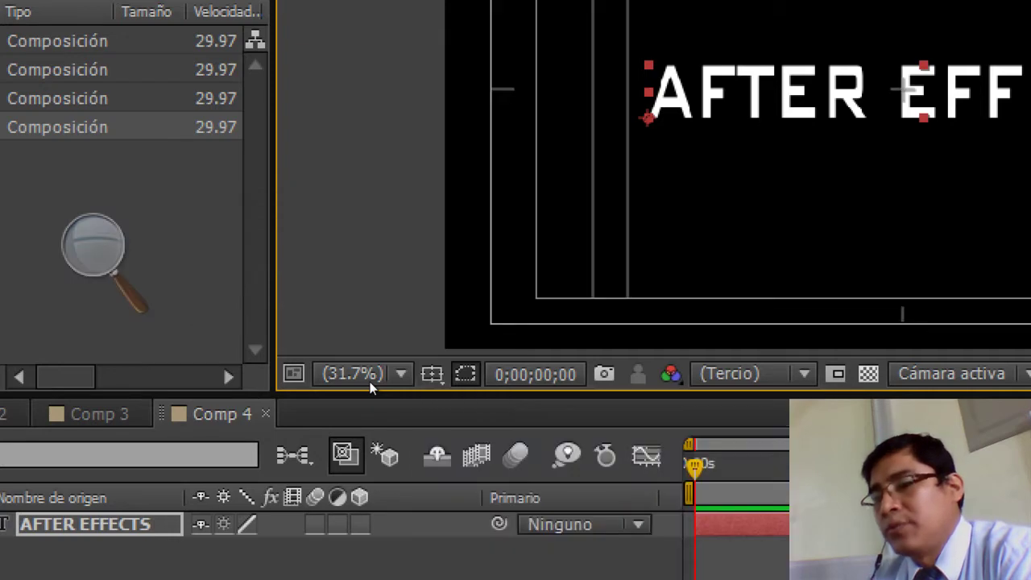
pyautogui.click(145, 300)
pyautogui.click(149, 306)
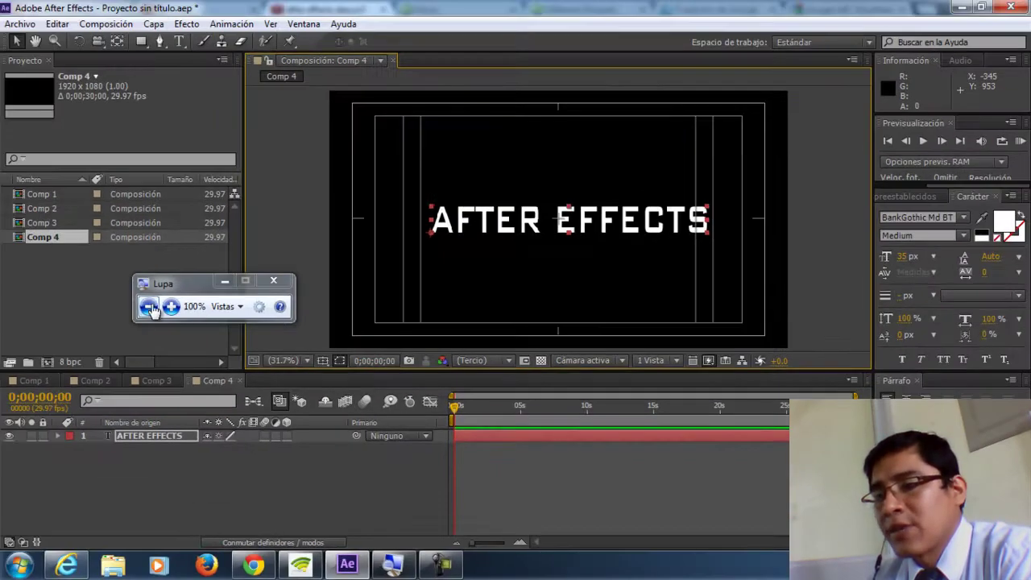
# Step: Test the text at the top-left corner, then move it back to centre and nudge it down
pyautogui.moveTo(606, 232); pyautogui.dragTo(596, 230)
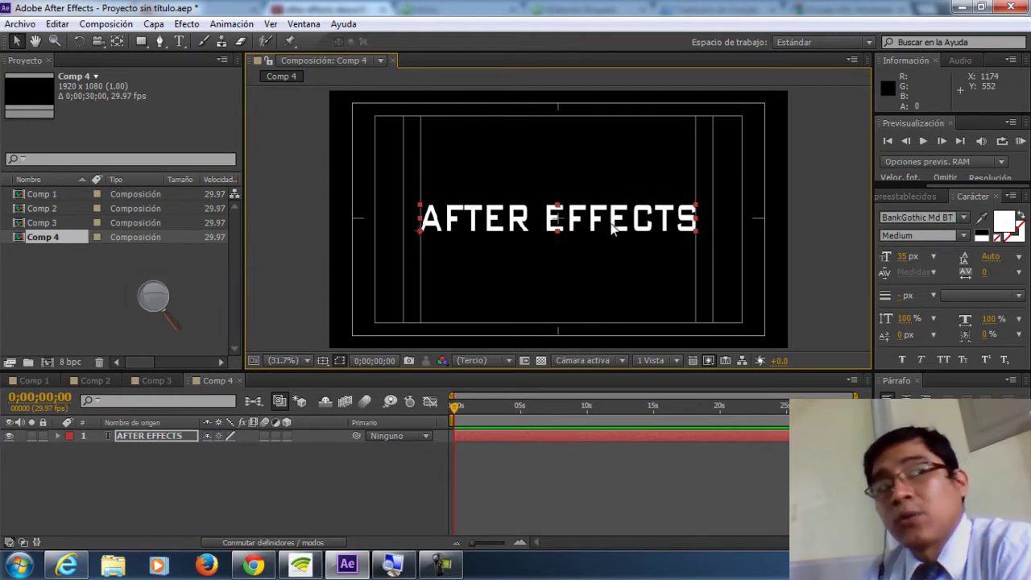
pyautogui.moveTo(612, 229); pyautogui.dragTo(547, 120)
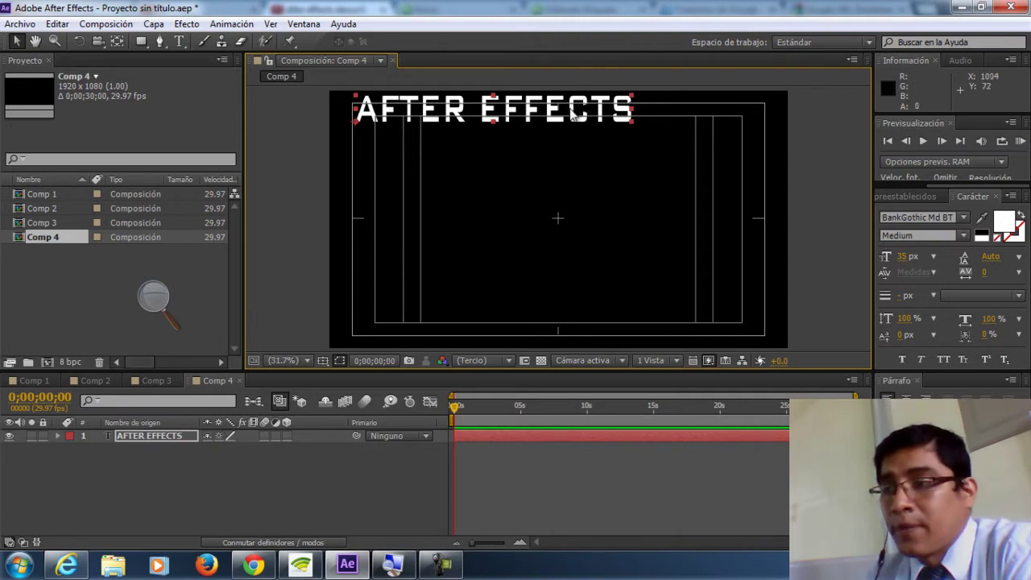
pyautogui.moveTo(573, 112); pyautogui.dragTo(636, 223)
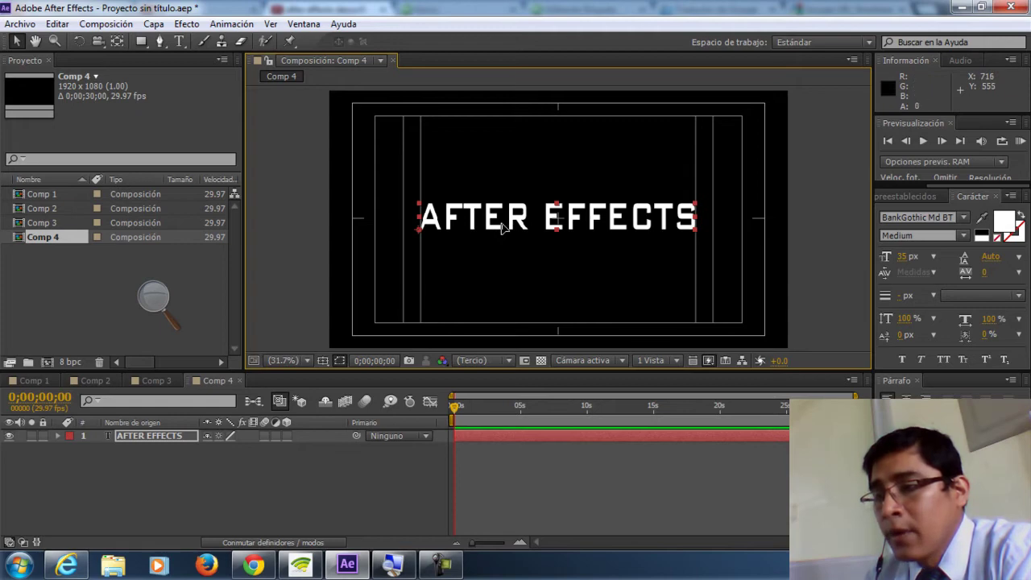
pyautogui.press('Down')
pyautogui.press('Down')
pyautogui.press('Down')
pyautogui.press('Down')
pyautogui.press('Down')
pyautogui.press('Down')
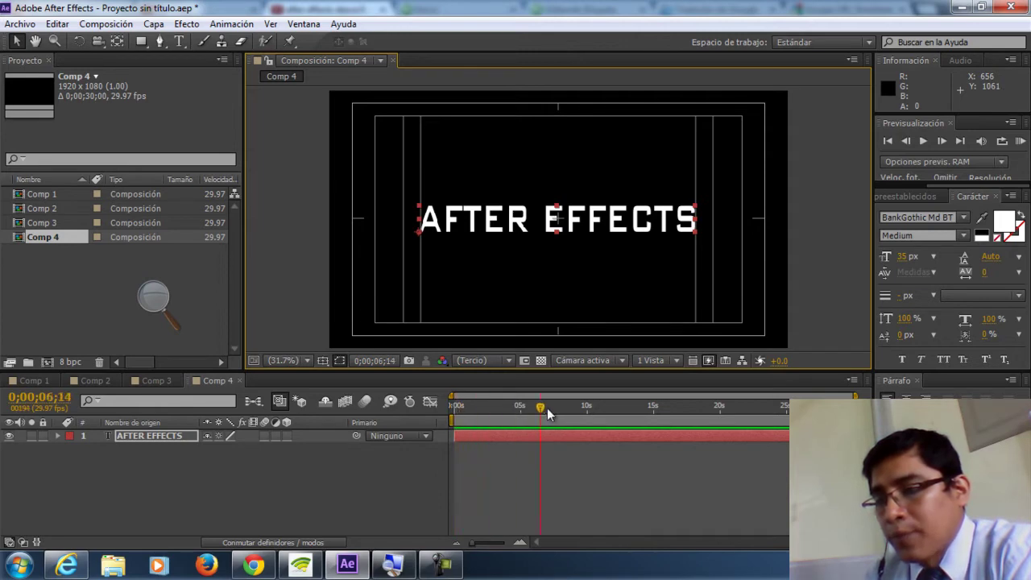
# Step: Expand the AFTER EFFECTS layer's Transform group, showing Position 372.6,590.5 and Scale 367.3,603.6%
pyautogui.moveTo(547, 408)
pyautogui.mouseDown()
pyautogui.moveTo(461, 420)
pyautogui.moveTo(741, 419)
pyautogui.mouseUp()
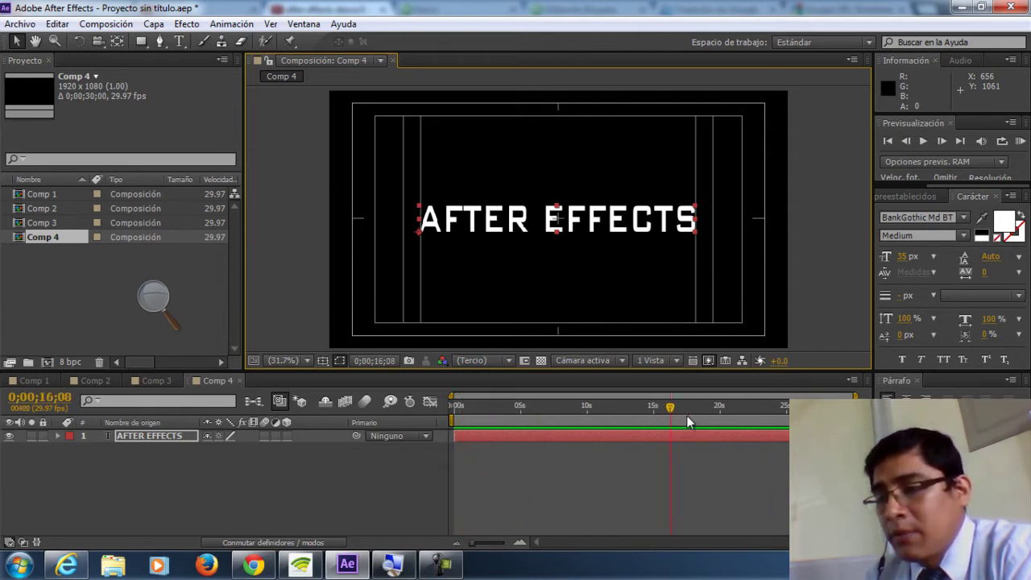
pyautogui.click(454, 428)
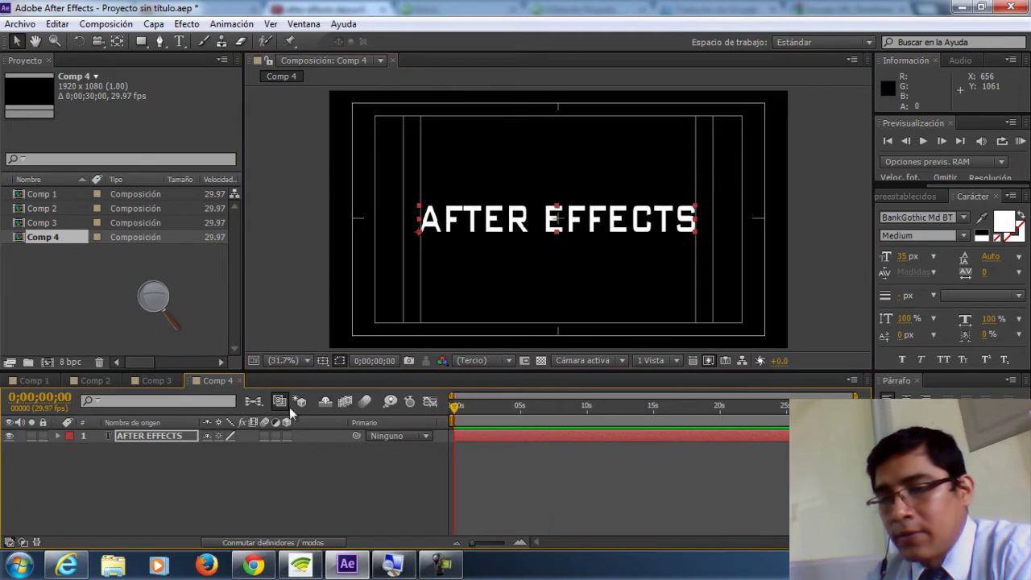
pyautogui.click(57, 436)
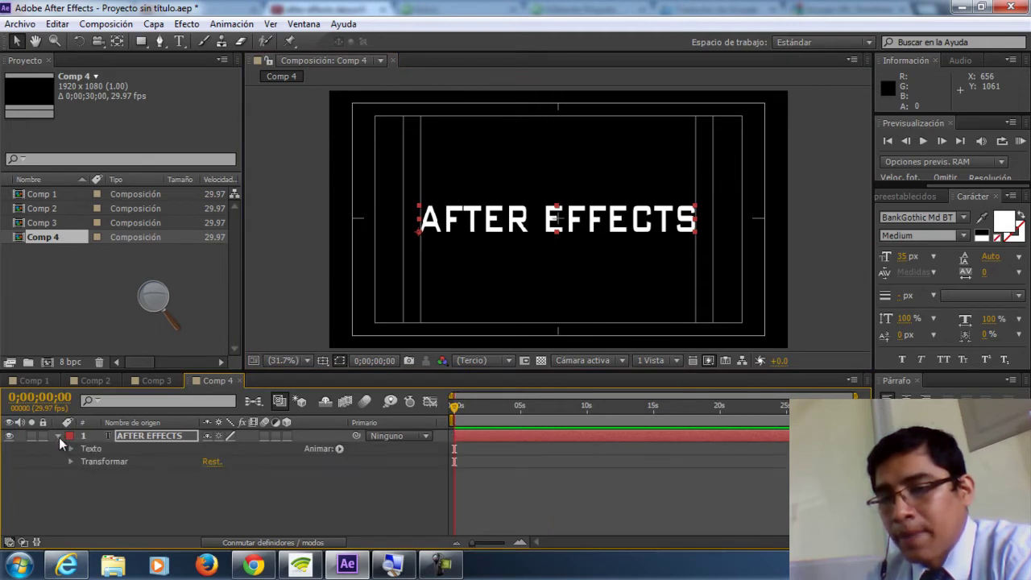
pyautogui.click(390, 567)
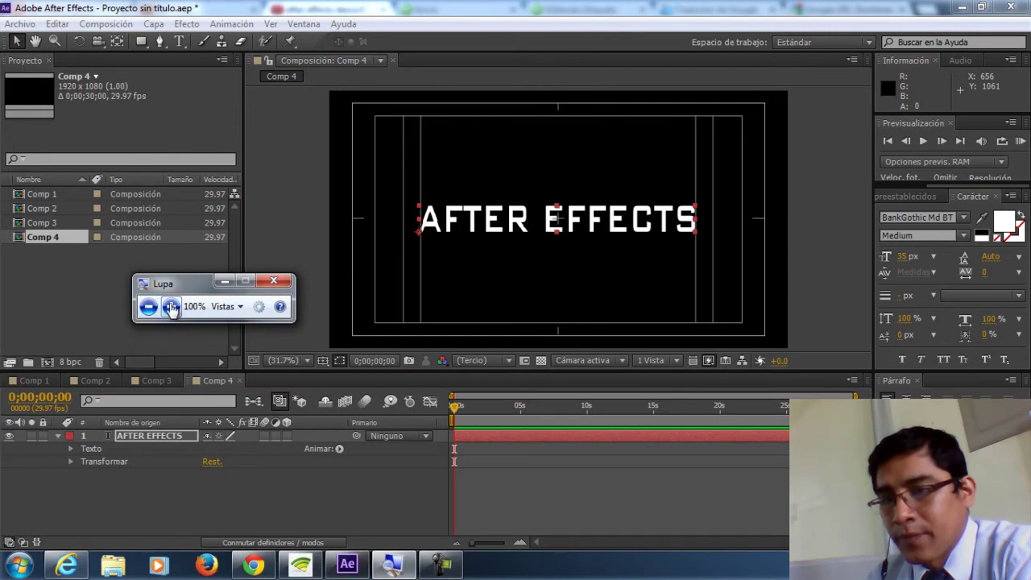
pyautogui.click(172, 308)
pyautogui.click(71, 462)
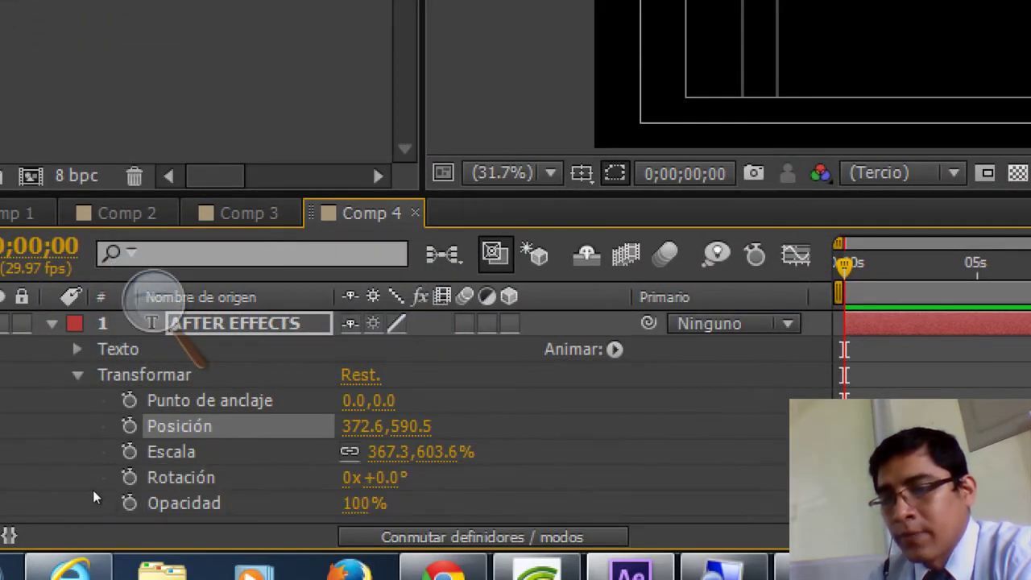
# Step: Keyframe Position and Scale at 0s, then shrink the text and shift it right at 10s
pyautogui.click(128, 426)
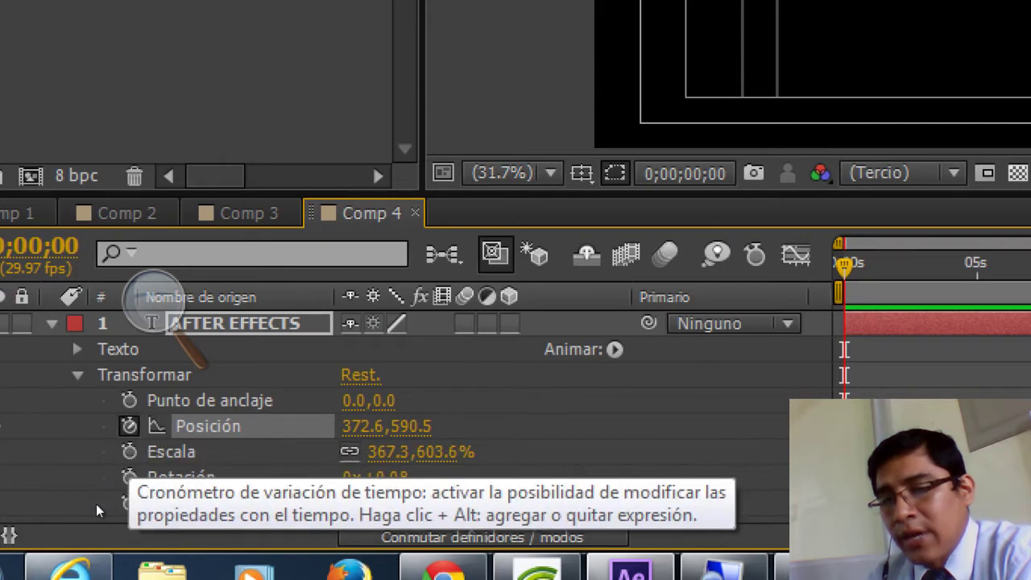
pyautogui.click(97, 502)
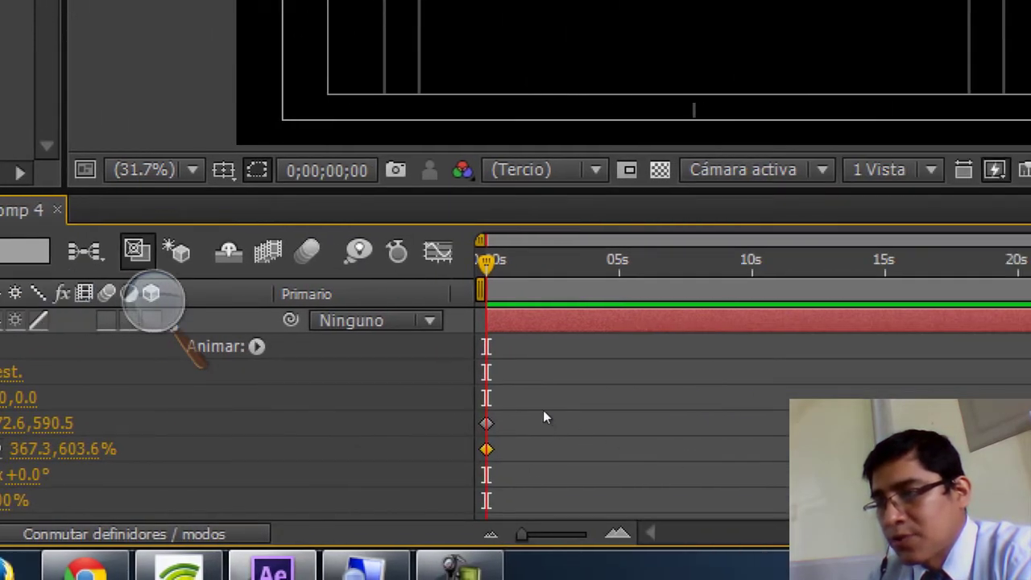
pyautogui.moveTo(486, 262); pyautogui.dragTo(753, 262)
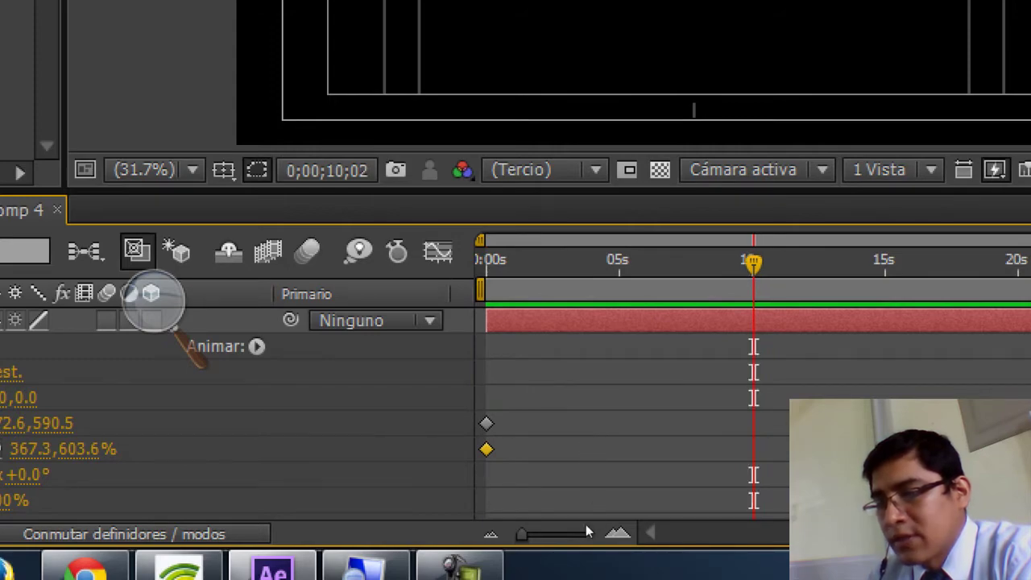
pyautogui.press('super+minus')
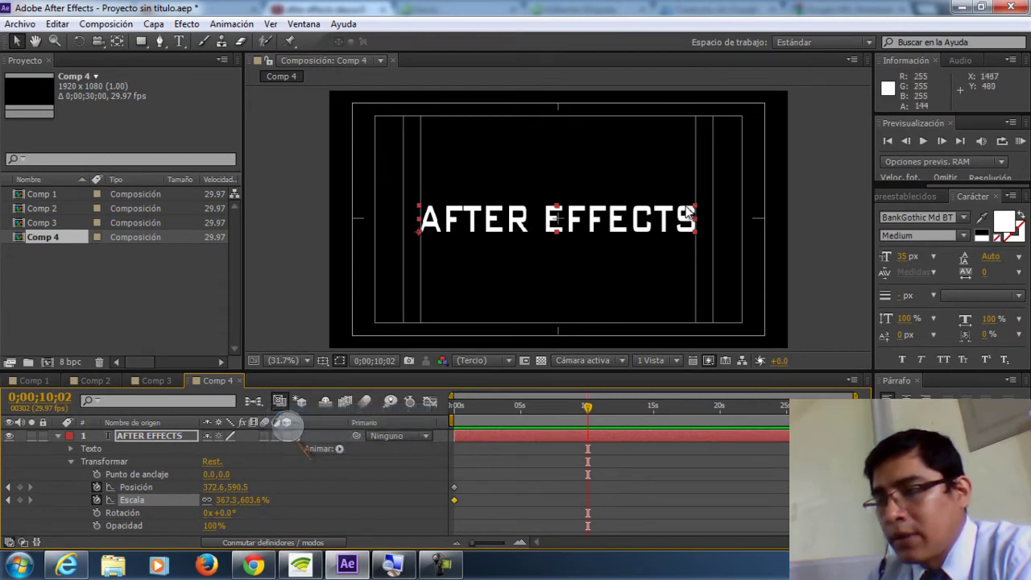
pyautogui.moveTo(689, 214); pyautogui.dragTo(586, 210)
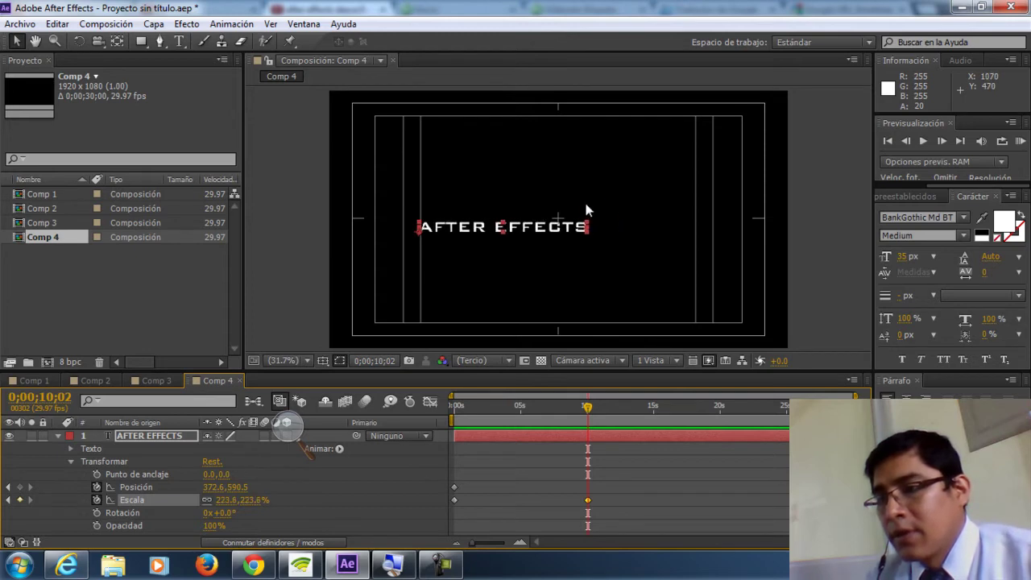
pyautogui.moveTo(554, 232); pyautogui.dragTo(607, 228)
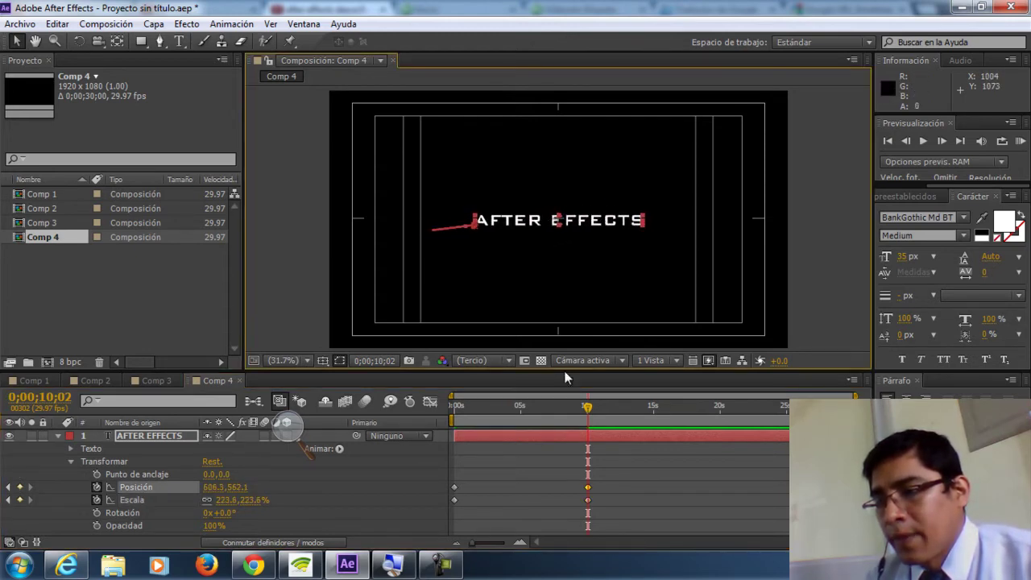
# Step: At 20 seconds enlarge the text and shift it left, then return to the start
pyautogui.moveTo(587, 406)
pyautogui.mouseDown()
pyautogui.moveTo(469, 421)
pyautogui.moveTo(720, 417)
pyautogui.mouseUp()
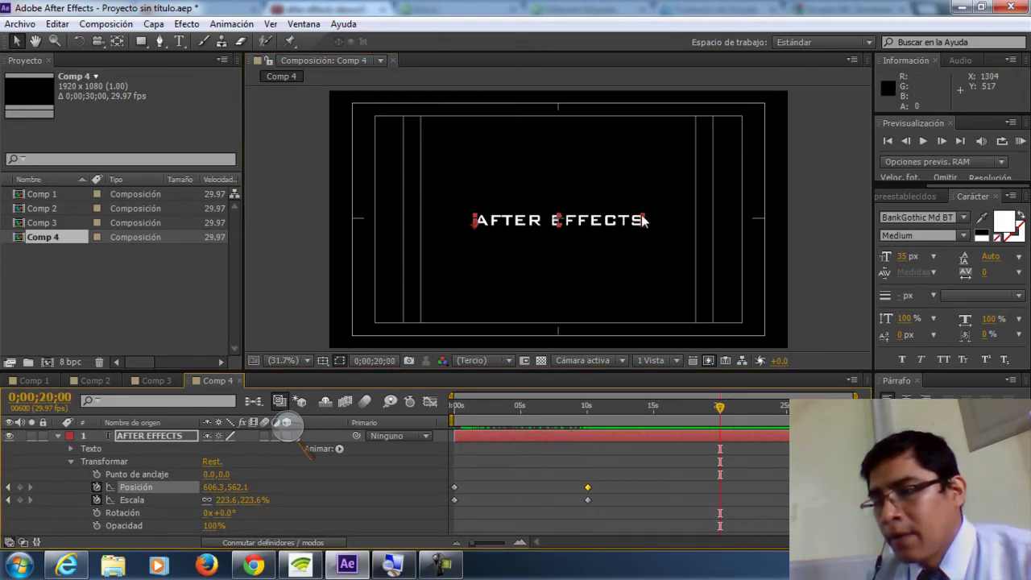
pyautogui.moveTo(644, 214); pyautogui.dragTo(738, 175)
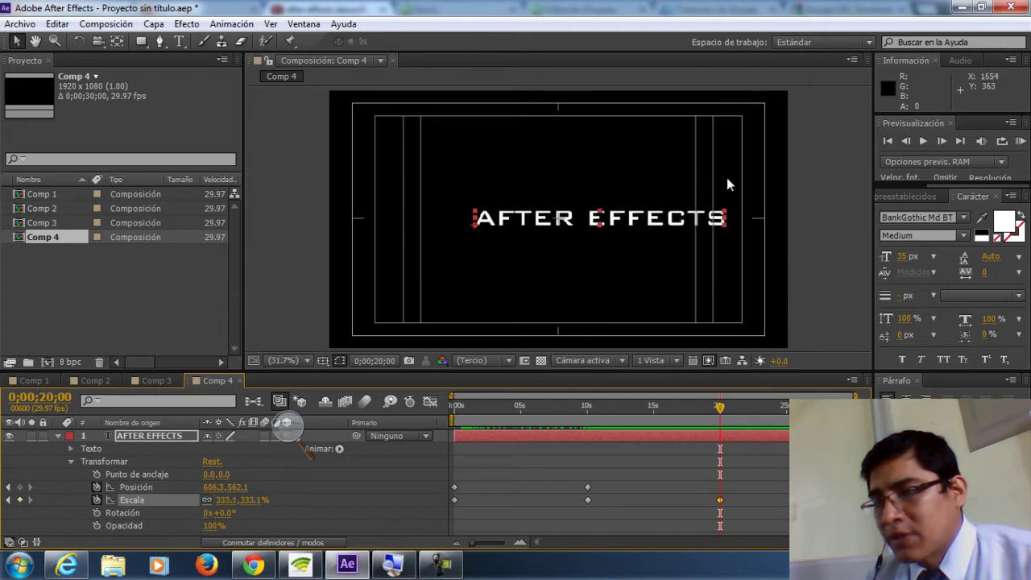
pyautogui.moveTo(716, 219); pyautogui.dragTo(662, 222)
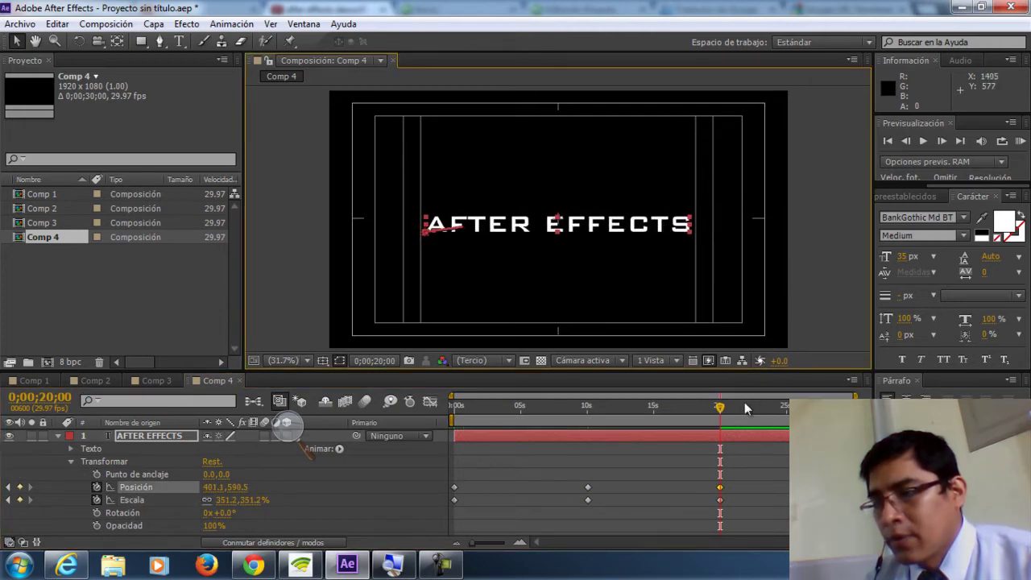
pyautogui.moveTo(720, 405)
pyautogui.mouseDown()
pyautogui.moveTo(450, 433)
pyautogui.moveTo(661, 445)
pyautogui.moveTo(666, 461)
pyautogui.moveTo(534, 458)
pyautogui.mouseUp()
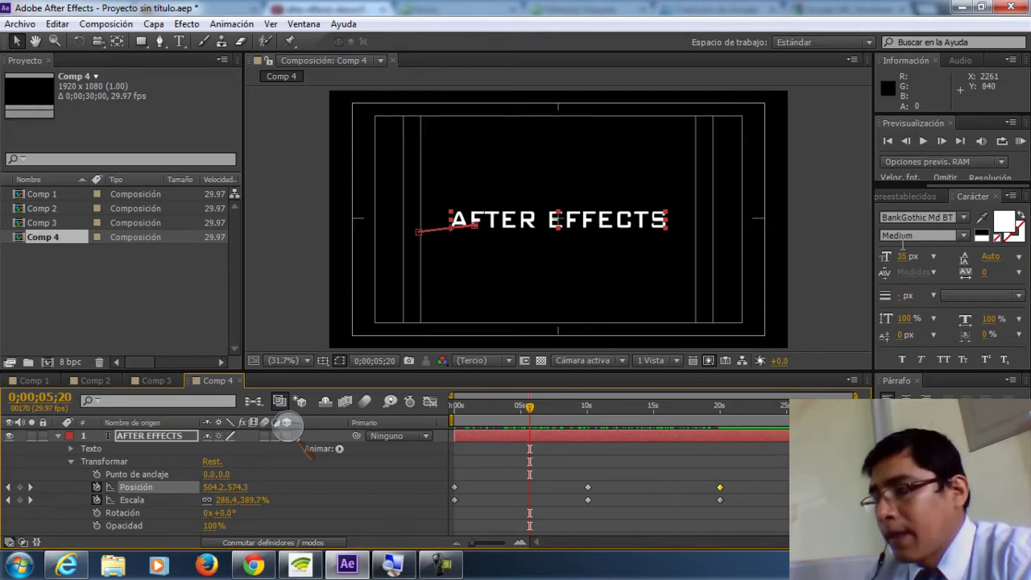
# Step: Bring up the Effects & Presets panel and expand the Animation Presets folder
pyautogui.click(899, 194)
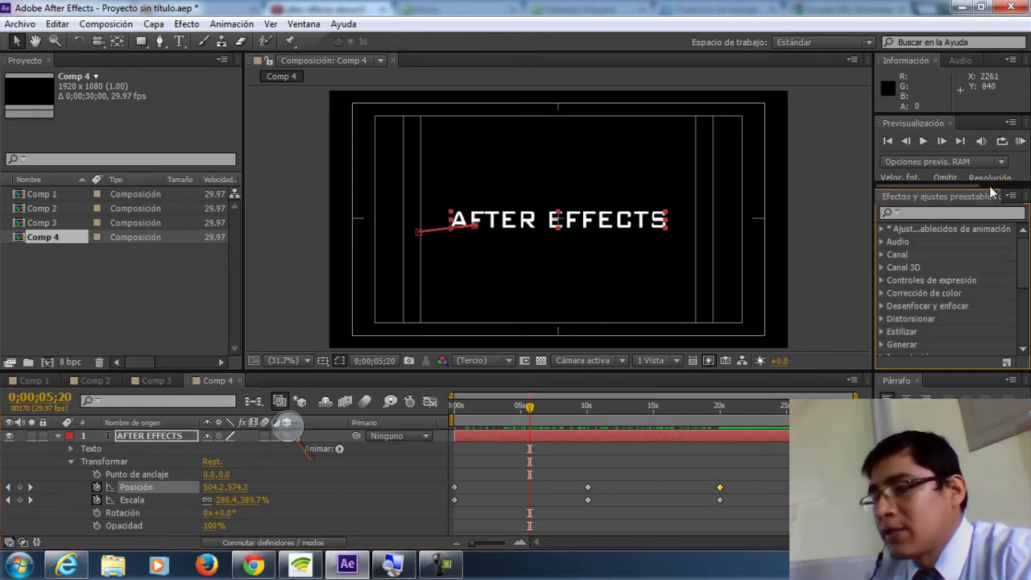
pyautogui.press('super+plus')
pyautogui.click(305, 436)
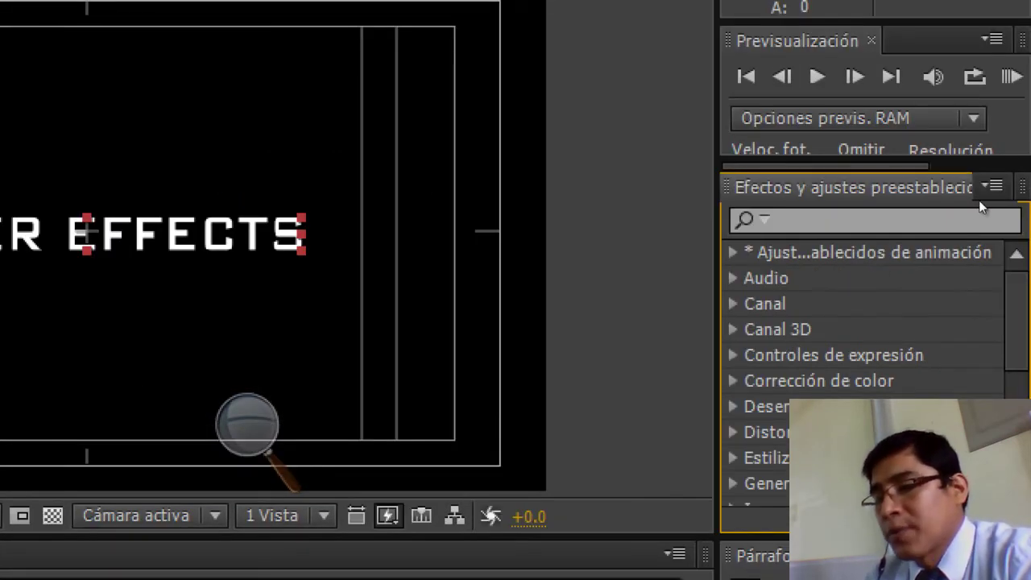
pyautogui.moveTo(1025, 270); pyautogui.dragTo(1023, 245)
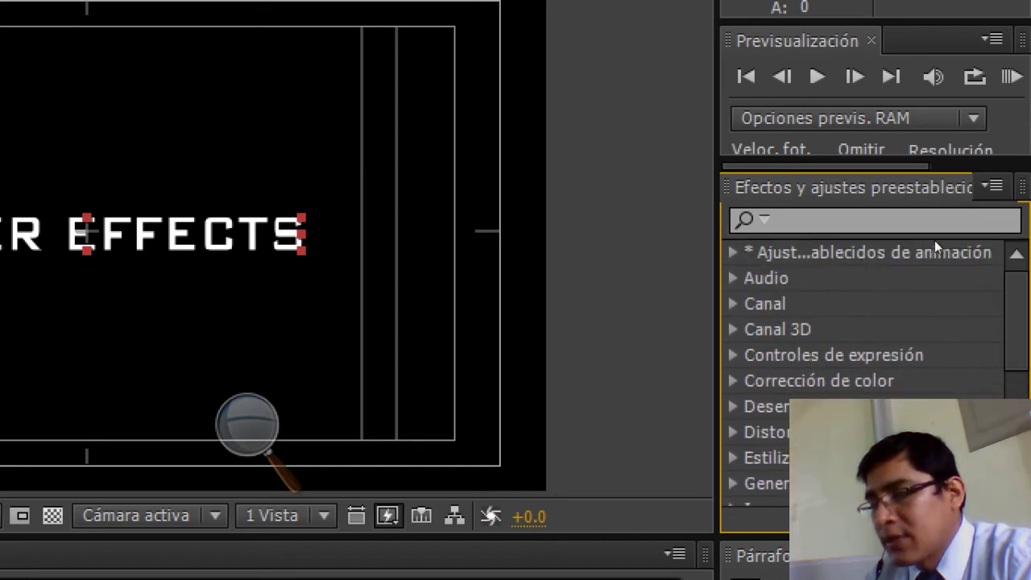
pyautogui.moveTo(1021, 260)
pyautogui.mouseDown()
pyautogui.moveTo(1025, 314)
pyautogui.moveTo(881, 313)
pyautogui.mouseUp()
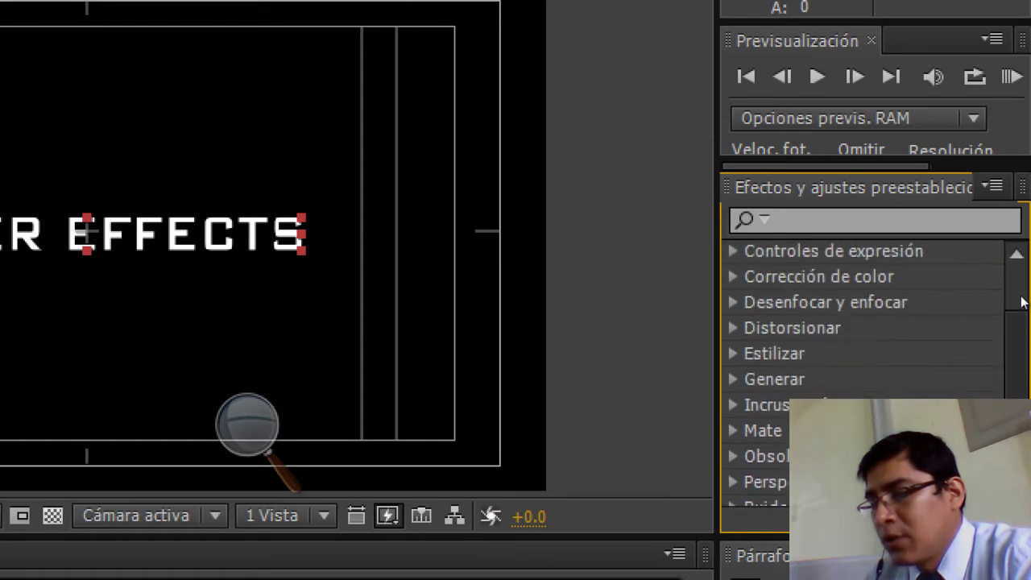
pyautogui.moveTo(1020, 338); pyautogui.dragTo(1019, 257)
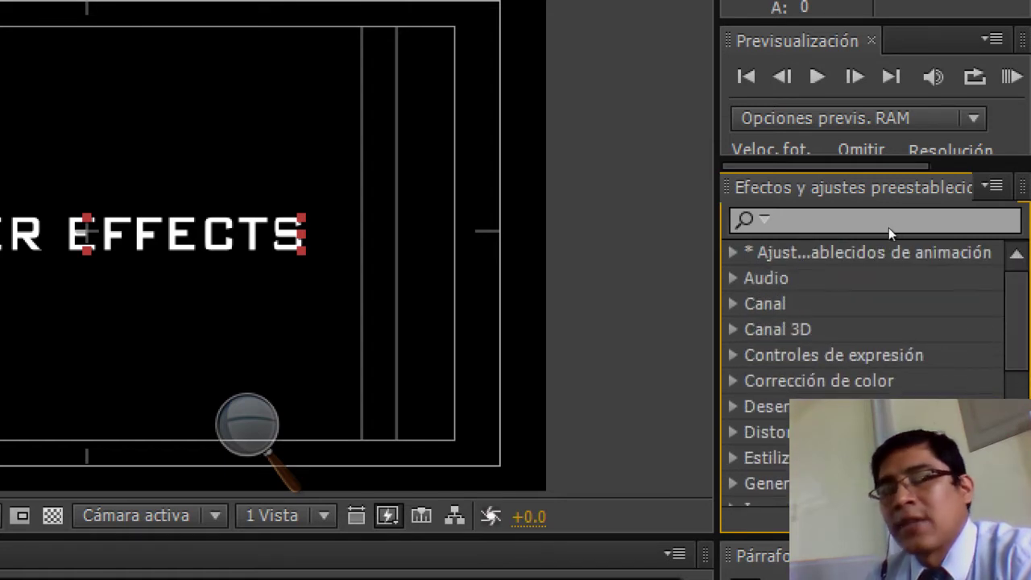
pyautogui.press('Right')
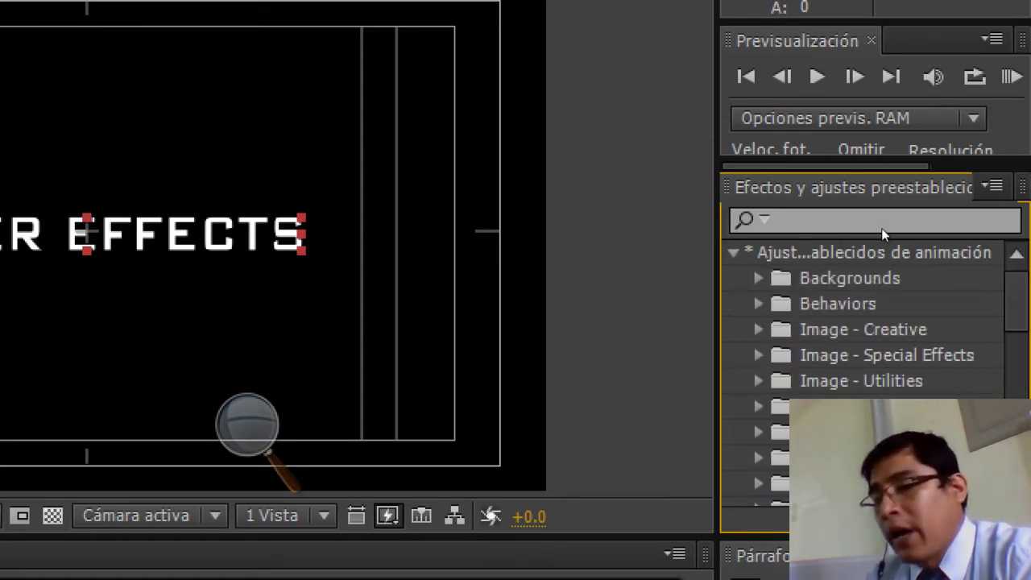
# Step: Scroll to the Text presets folder listing 3D Text, Animate In, Animate Out and Blurs
pyautogui.scroll(-1, 1026, 265)
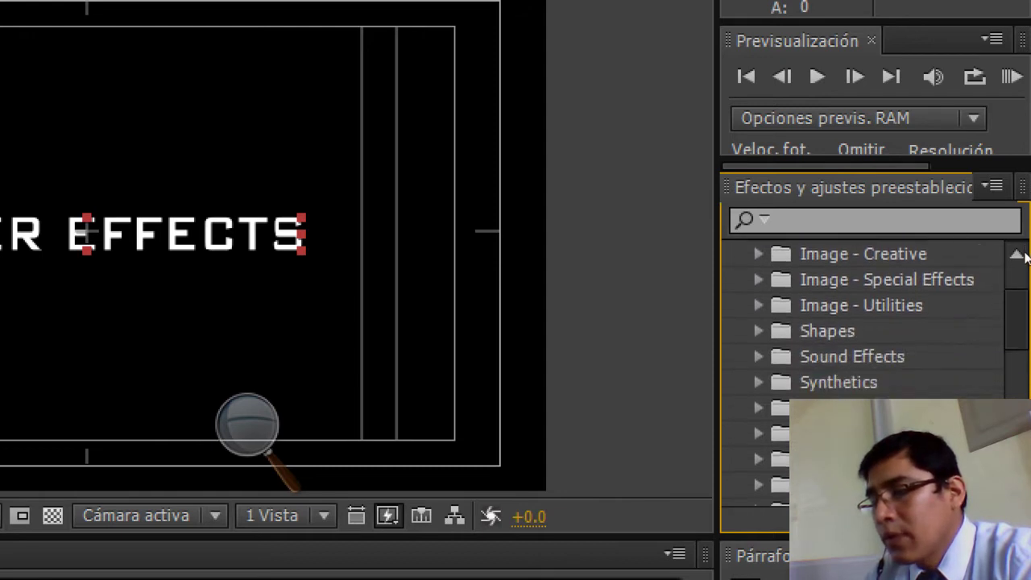
pyautogui.scroll(-1, 1026, 266)
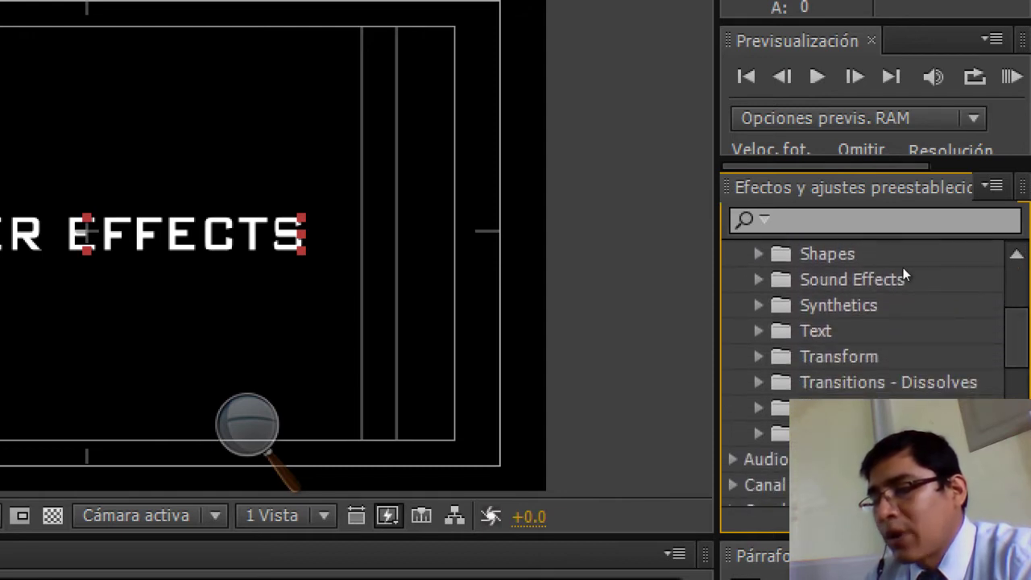
pyautogui.scroll(-1, 1026, 285)
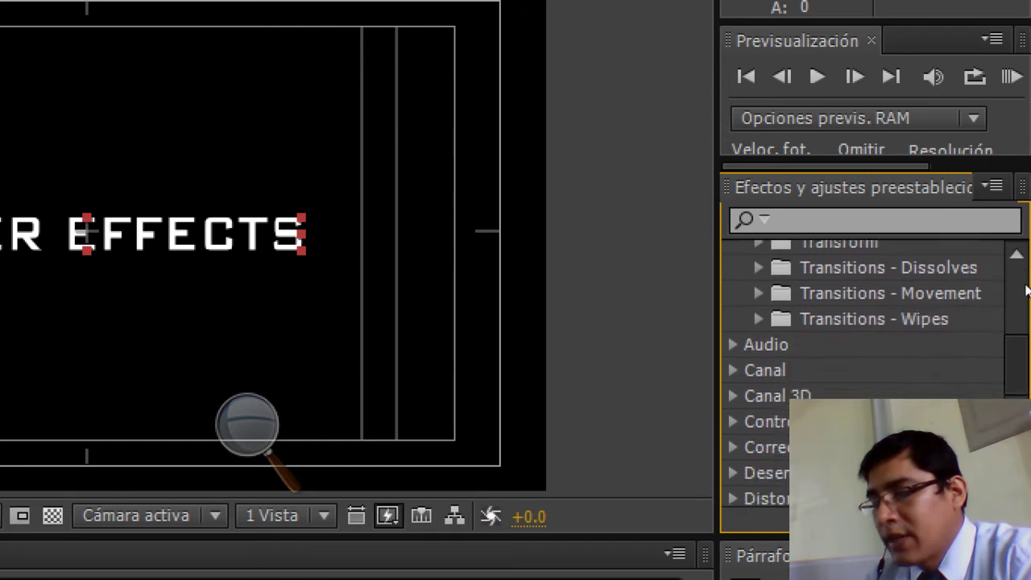
pyautogui.scroll(-3, 1026, 290)
pyautogui.scroll(-1, 1027, 338)
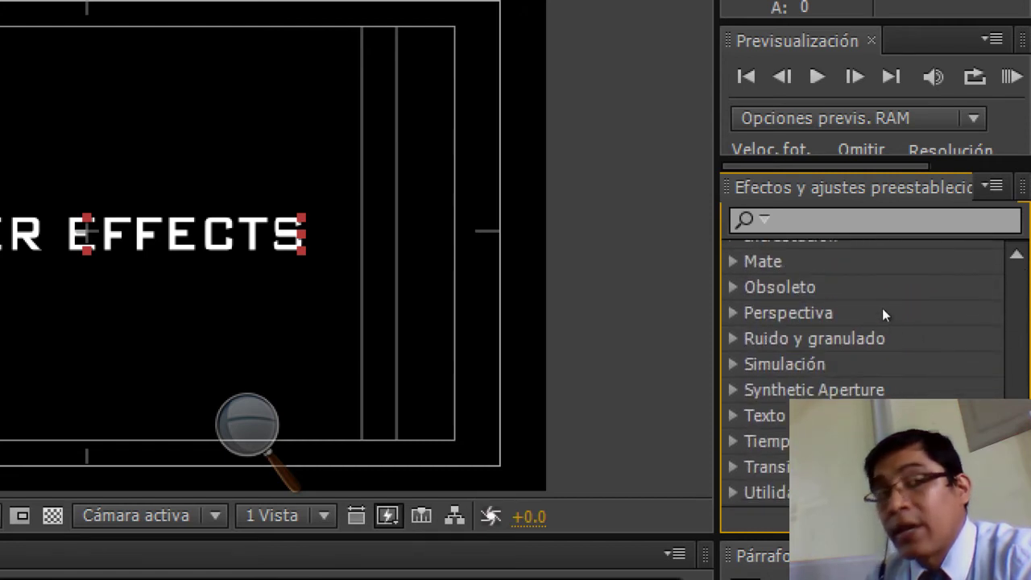
pyautogui.scroll(3, 1028, 274)
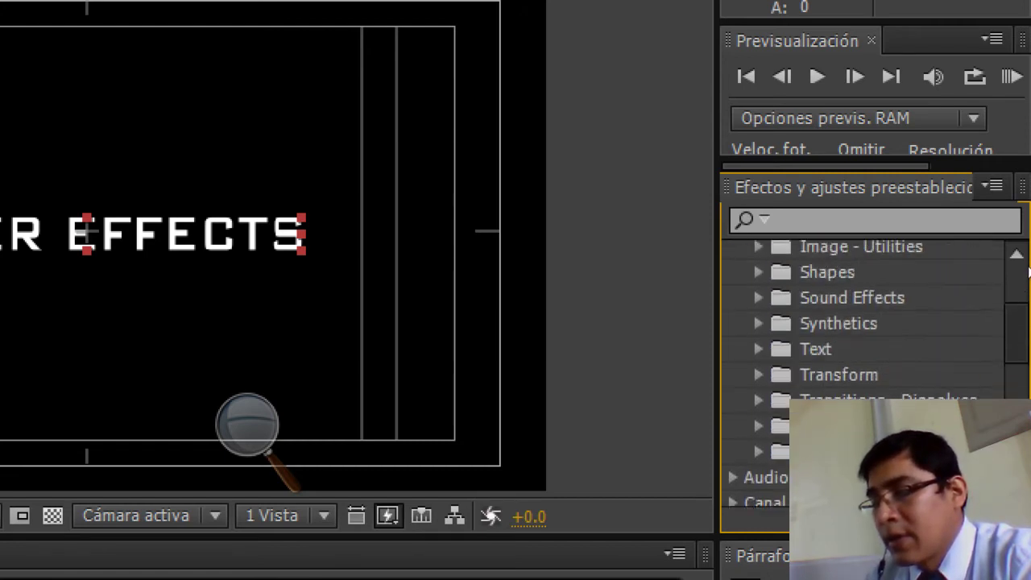
pyautogui.scroll(1, 1027, 266)
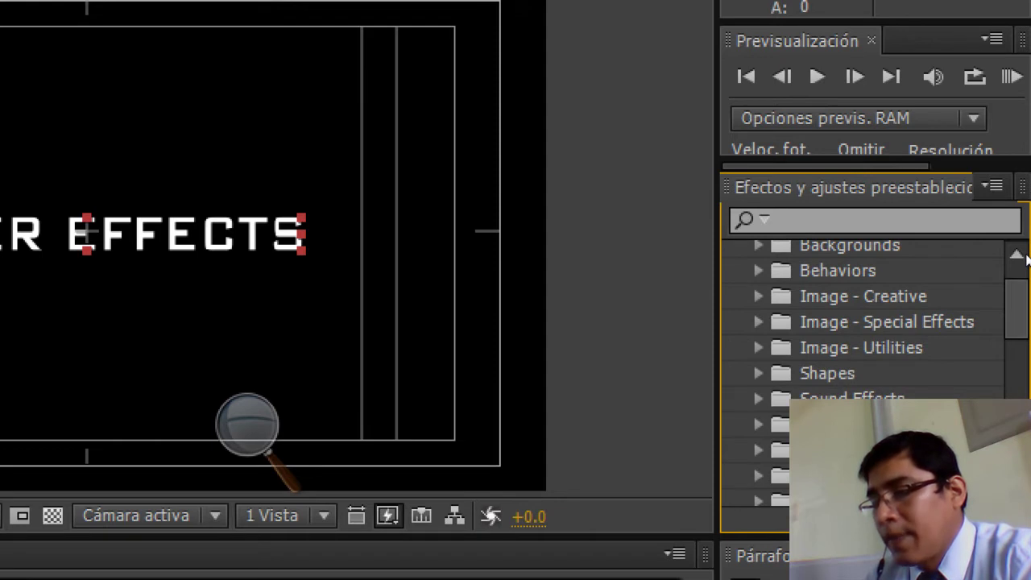
pyautogui.scroll(1, 921, 251)
pyautogui.scroll(-1, 902, 258)
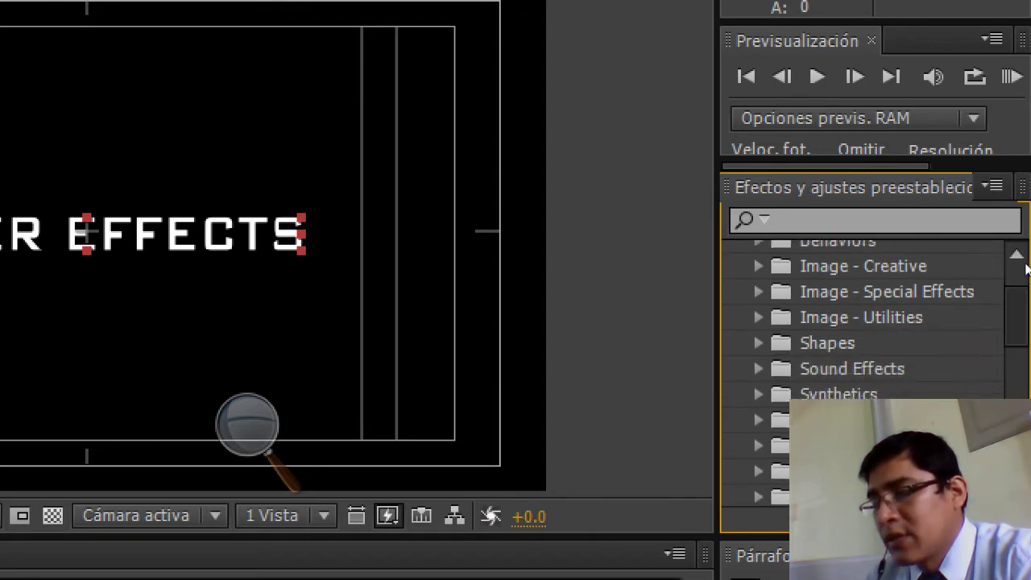
pyautogui.scroll(-1, 906, 273)
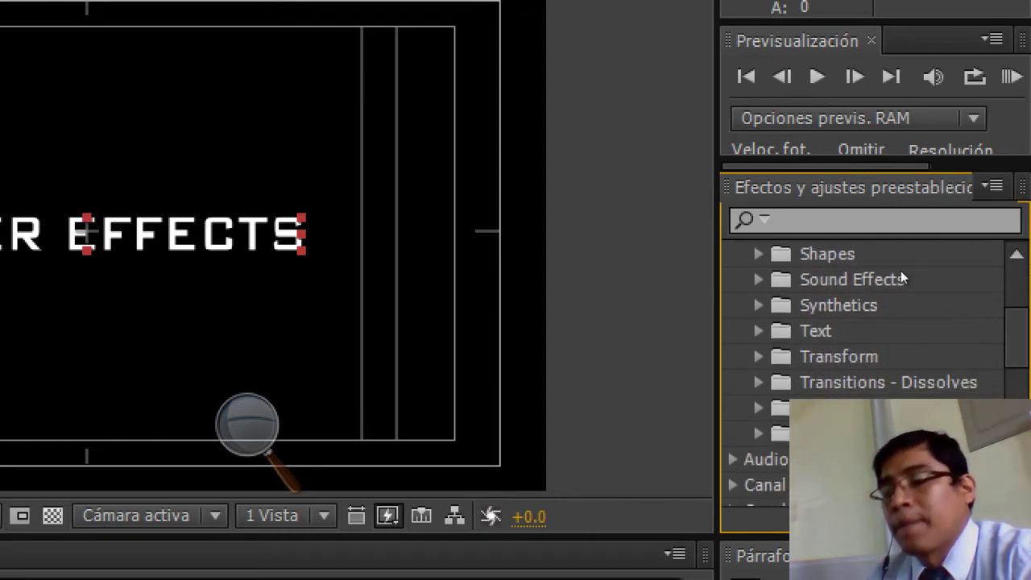
pyautogui.scroll(-1, 892, 274)
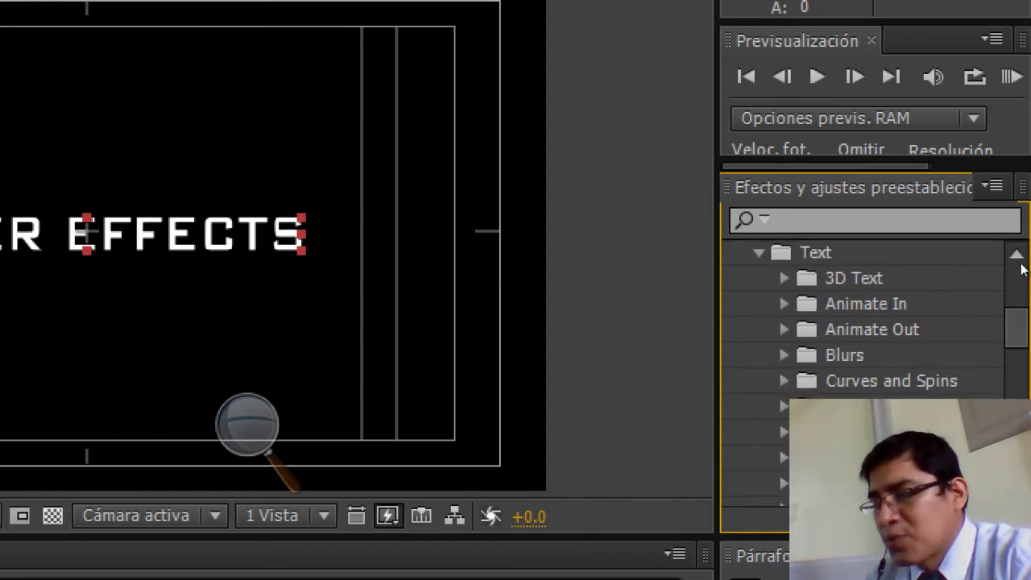
pyautogui.scroll(-1, 1025, 274)
pyautogui.scroll(-1, 1025, 282)
pyautogui.scroll(-1, 1024, 289)
pyautogui.scroll(2, 1024, 286)
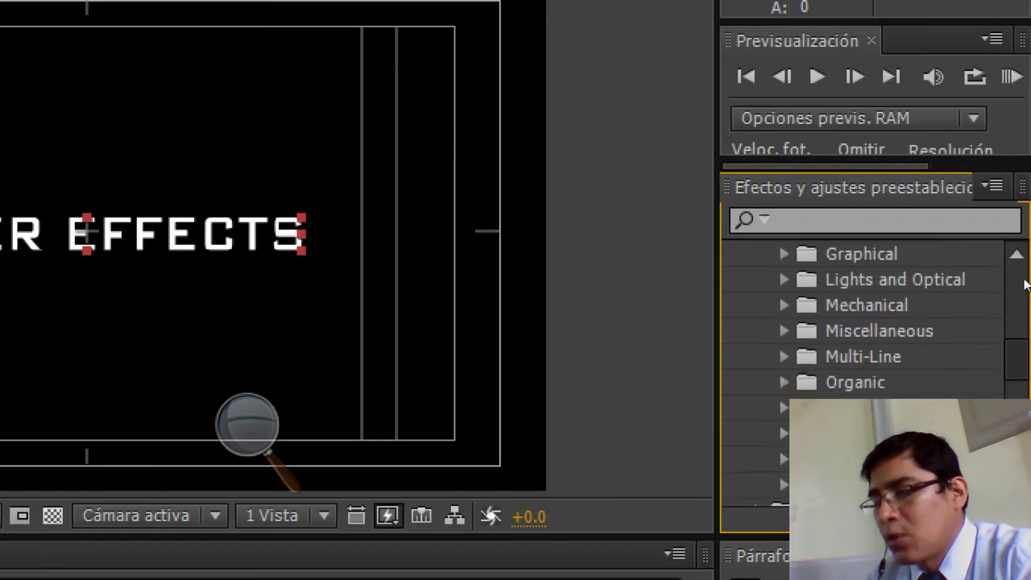
pyautogui.scroll(6, 1024, 280)
pyautogui.scroll(2, 1025, 274)
pyautogui.scroll(-1, 1025, 267)
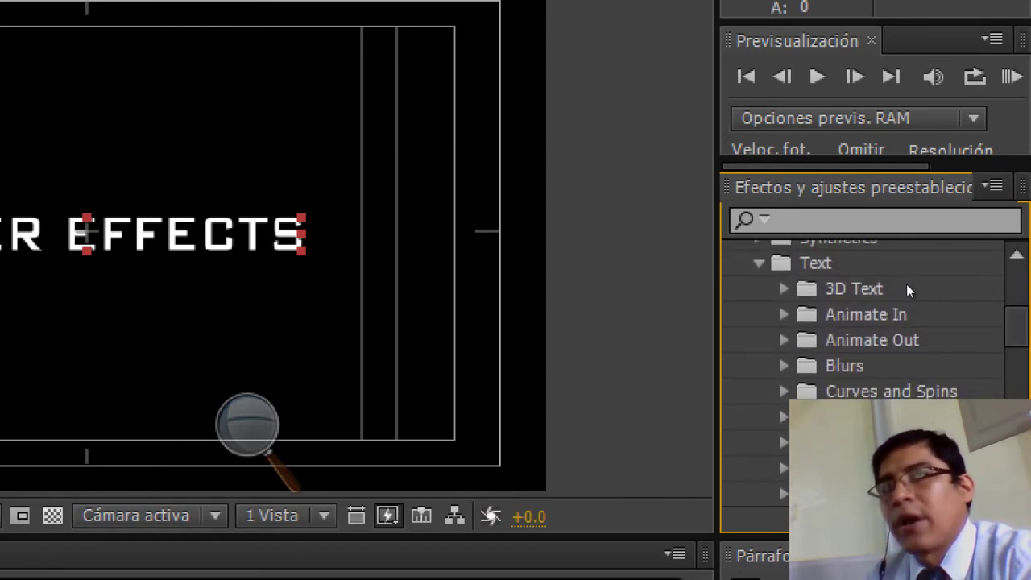
# Step: Expand the Blurs text presets and select Evaporar
pyautogui.click(784, 365)
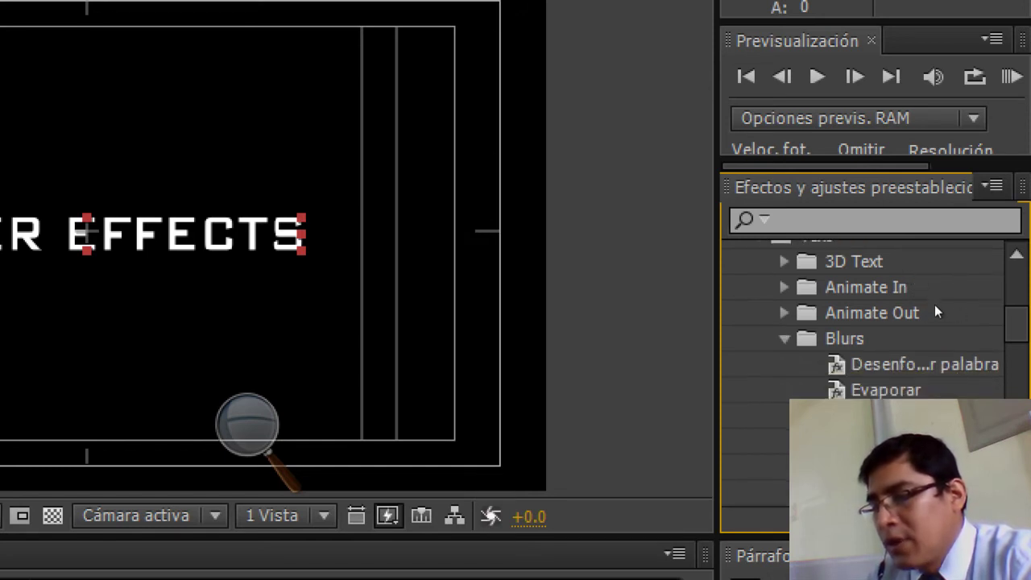
pyautogui.press('Down')
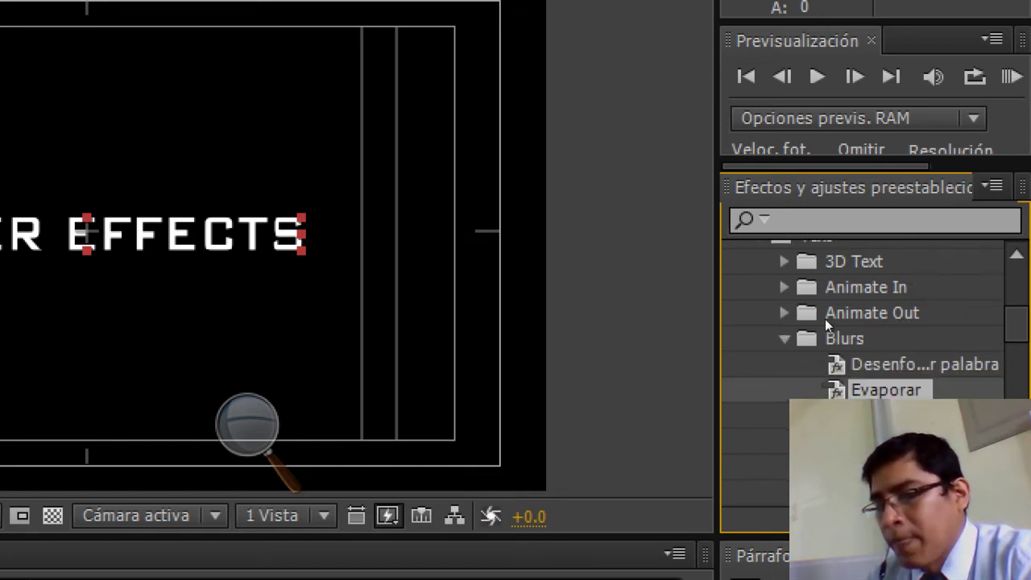
pyautogui.press('super+minus')
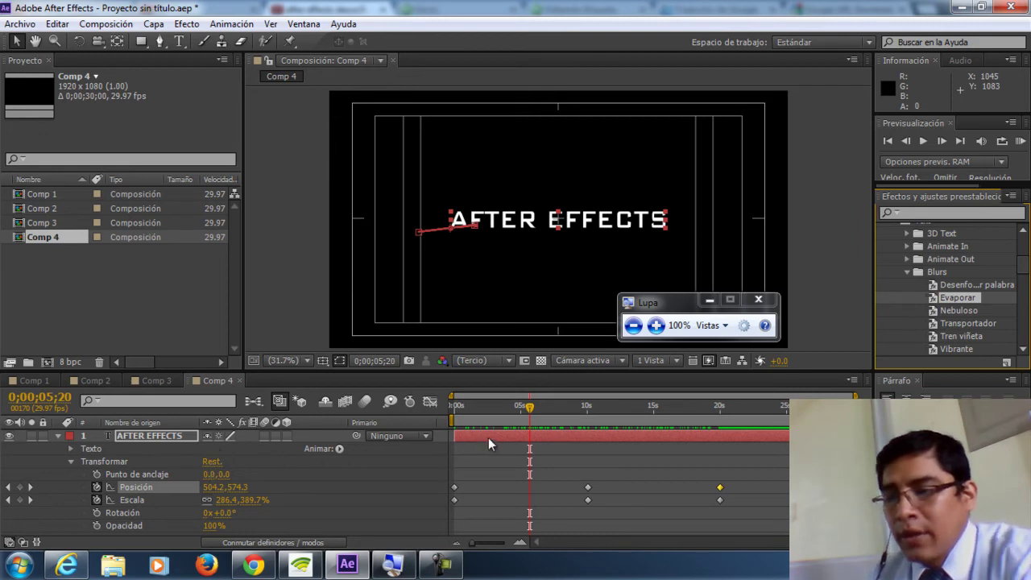
pyautogui.moveTo(535, 408); pyautogui.dragTo(466, 420)
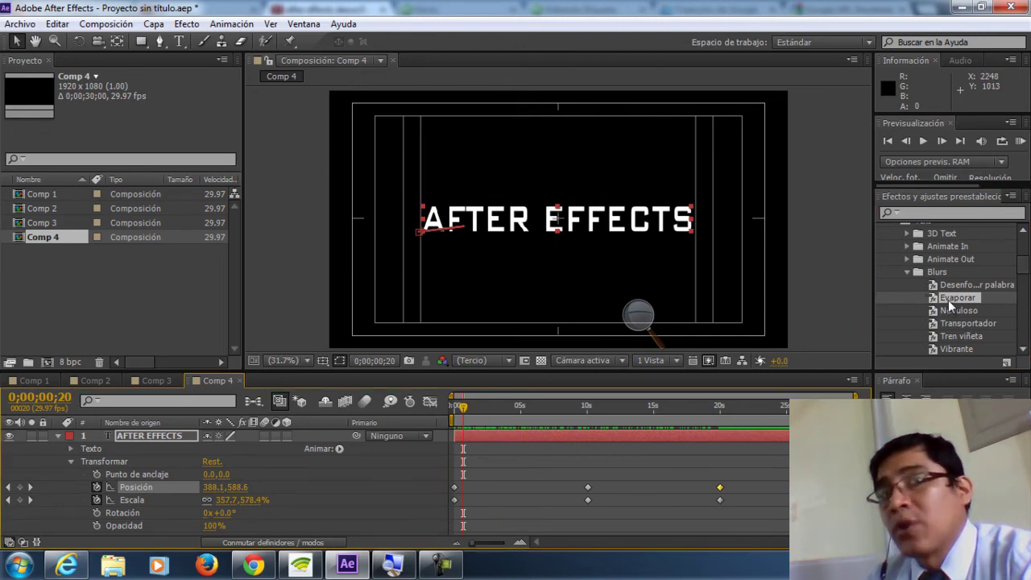
# Step: Drop the Evaporar preset onto the AFTER EFFECTS text and check it evaporating near the start
pyautogui.moveTo(948, 299)
pyautogui.mouseDown()
pyautogui.moveTo(619, 226)
pyautogui.moveTo(523, 226)
pyautogui.moveTo(524, 240)
pyautogui.mouseUp()
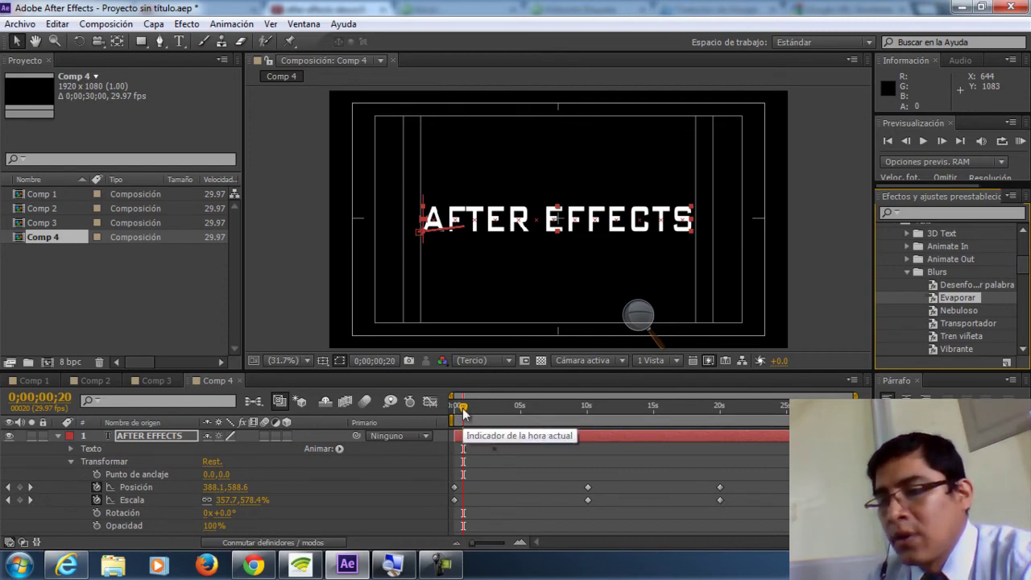
pyautogui.moveTo(463, 409); pyautogui.dragTo(469, 410)
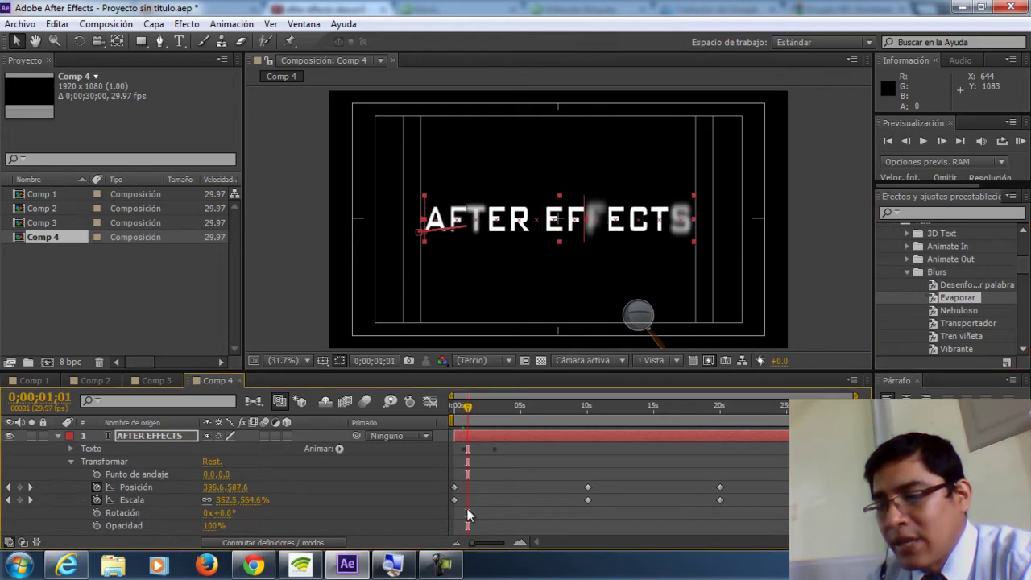
pyautogui.click(380, 558)
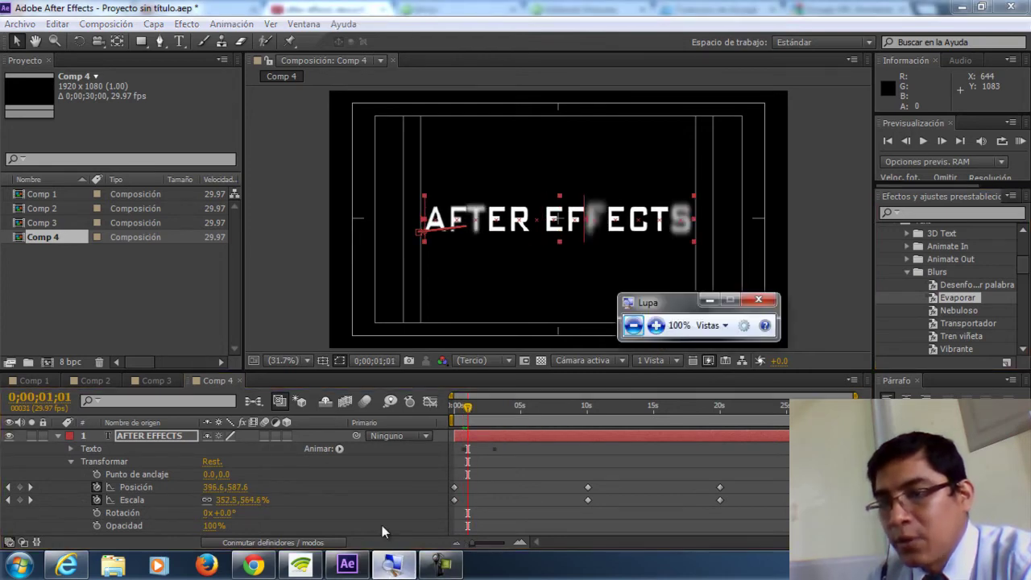
pyautogui.click(662, 330)
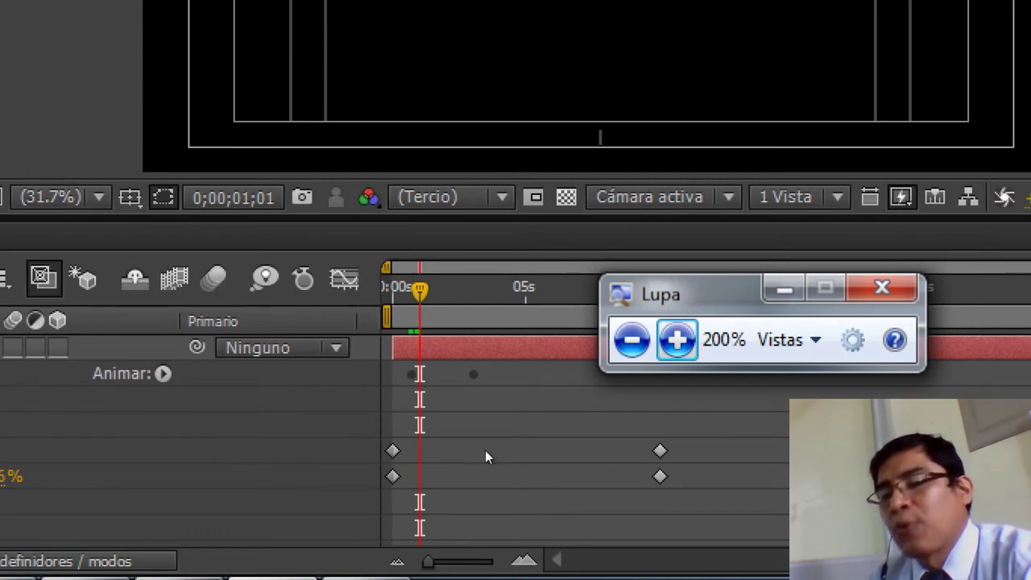
pyautogui.click(631, 339)
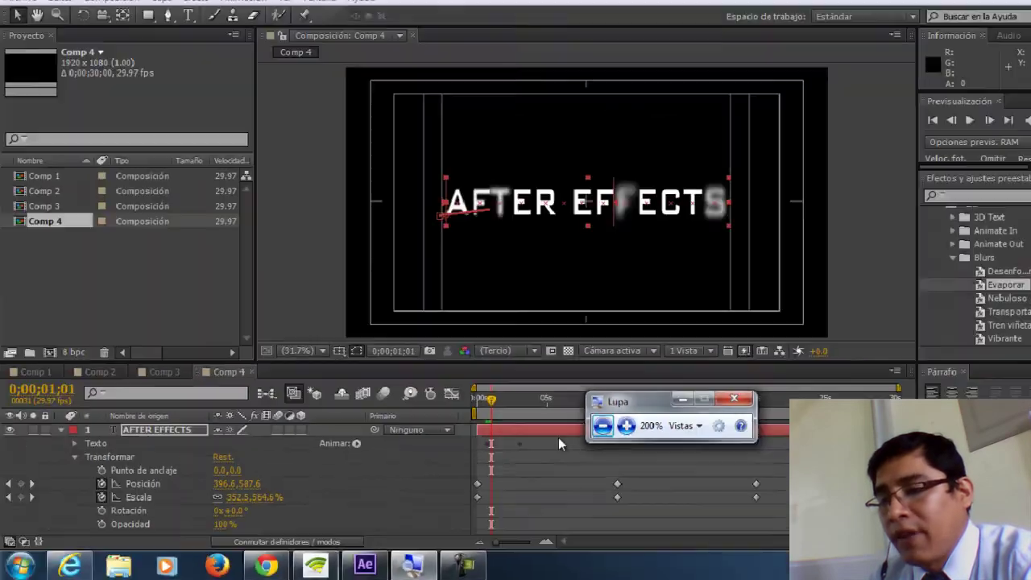
# Step: Open the Evaporate Animator's Range Selector 1 (Inicio 0, Fin 17) and scrub its Offset value
pyautogui.moveTo(468, 413)
pyautogui.mouseDown()
pyautogui.moveTo(491, 419)
pyautogui.moveTo(480, 417)
pyautogui.mouseUp()
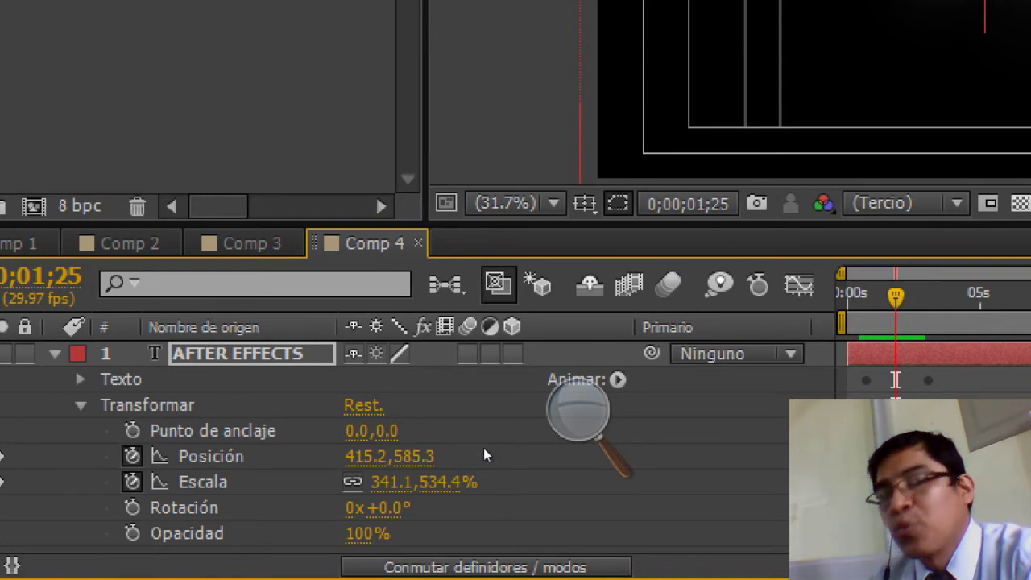
pyautogui.click(79, 380)
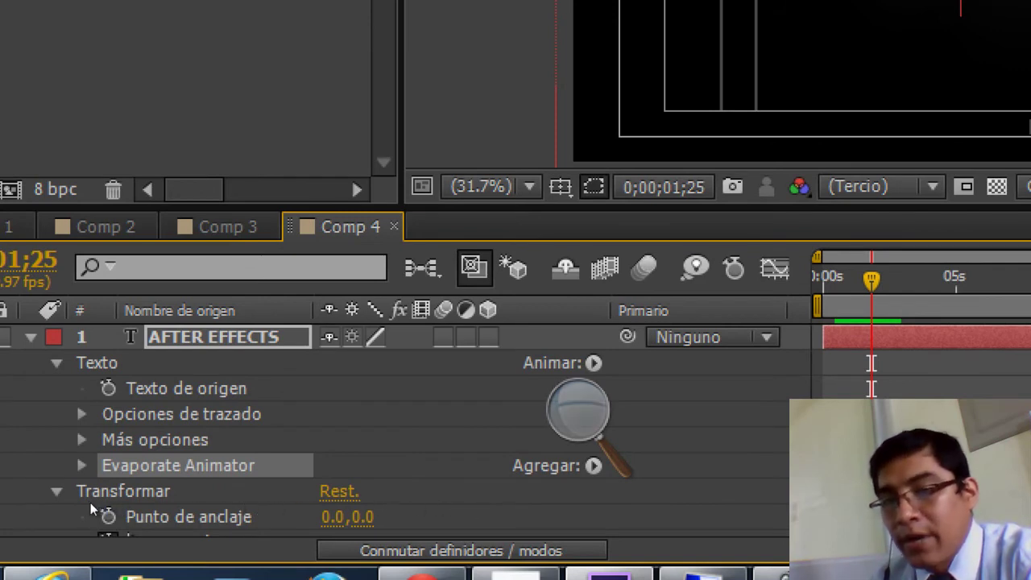
pyautogui.click(81, 465)
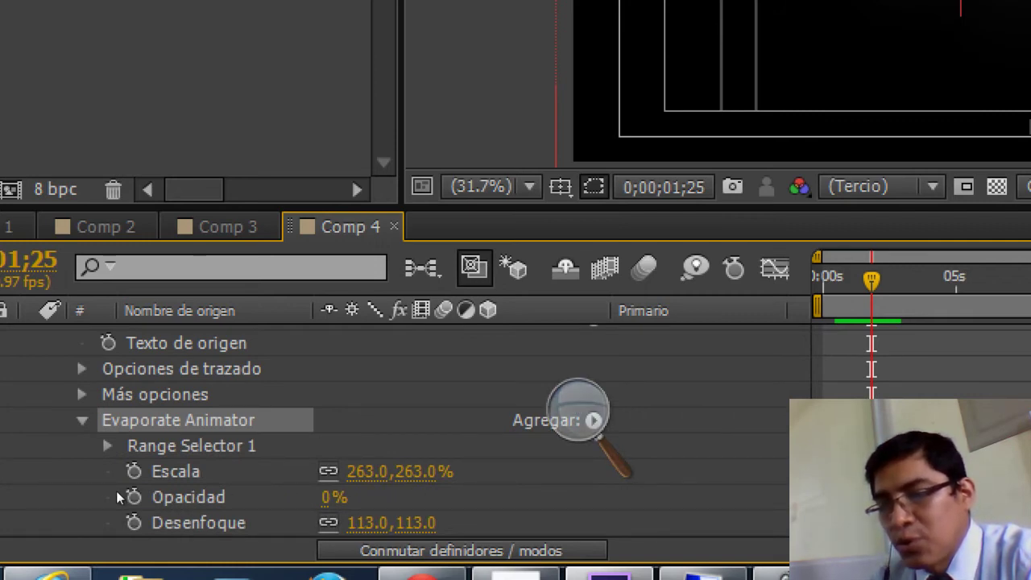
pyautogui.click(107, 445)
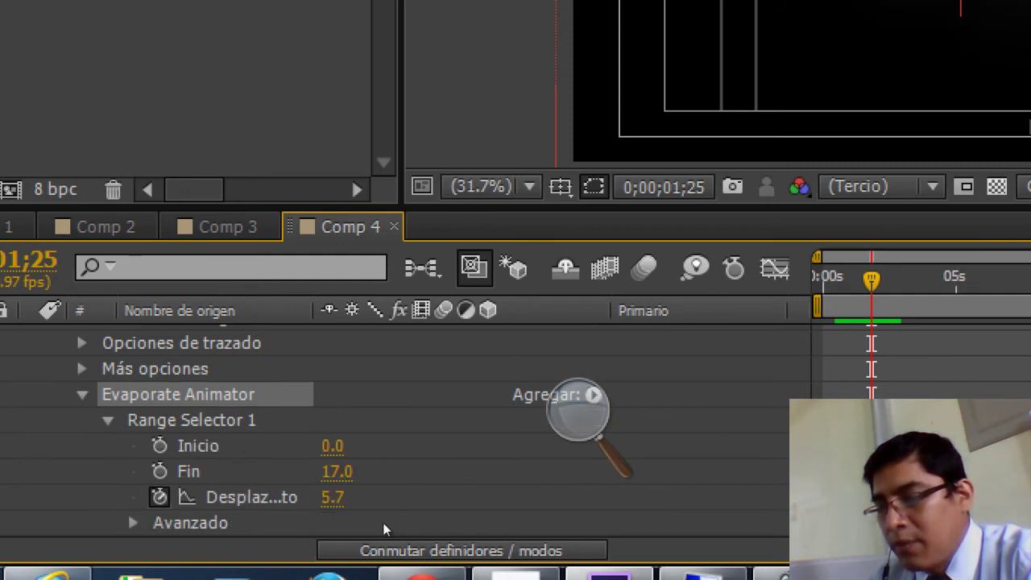
pyautogui.click(494, 513)
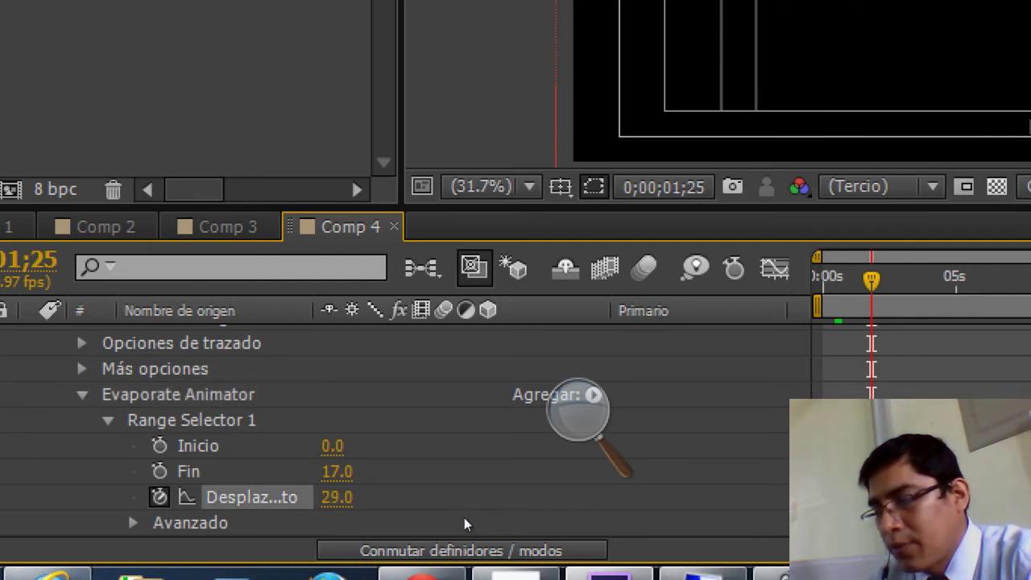
pyautogui.moveTo(464, 518); pyautogui.dragTo(456, 519)
pyautogui.click(577, 409)
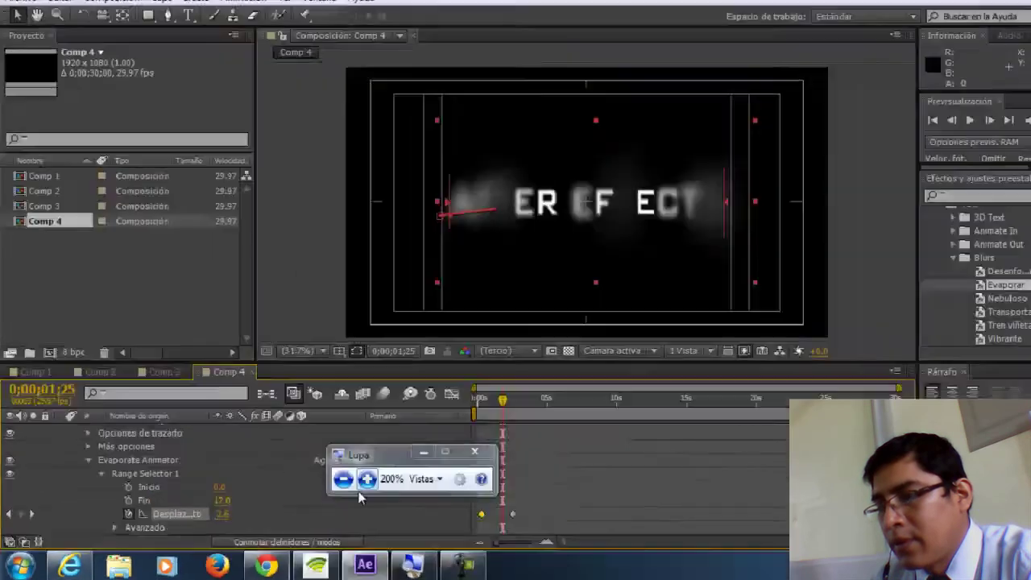
# Step: Zoom the timeline and scrub the evaporate animation between the start and about three seconds
pyautogui.press('super+minus')
pyautogui.moveTo(376, 468); pyautogui.dragTo(279, 445)
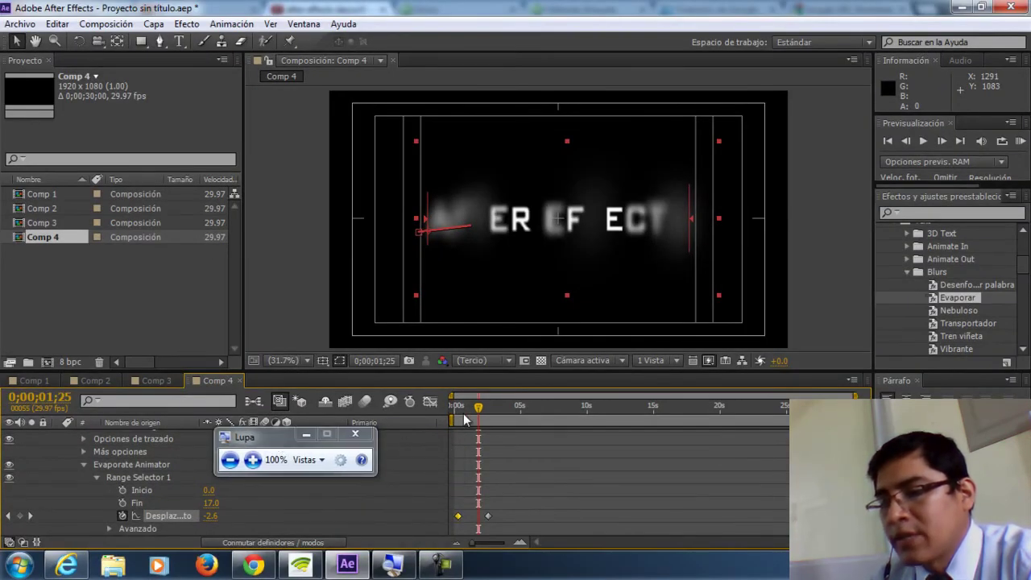
pyautogui.moveTo(474, 416)
pyautogui.mouseDown()
pyautogui.moveTo(463, 419)
pyautogui.moveTo(517, 414)
pyautogui.moveTo(458, 423)
pyautogui.moveTo(490, 419)
pyautogui.moveTo(494, 505)
pyautogui.moveTo(520, 515)
pyautogui.mouseUp()
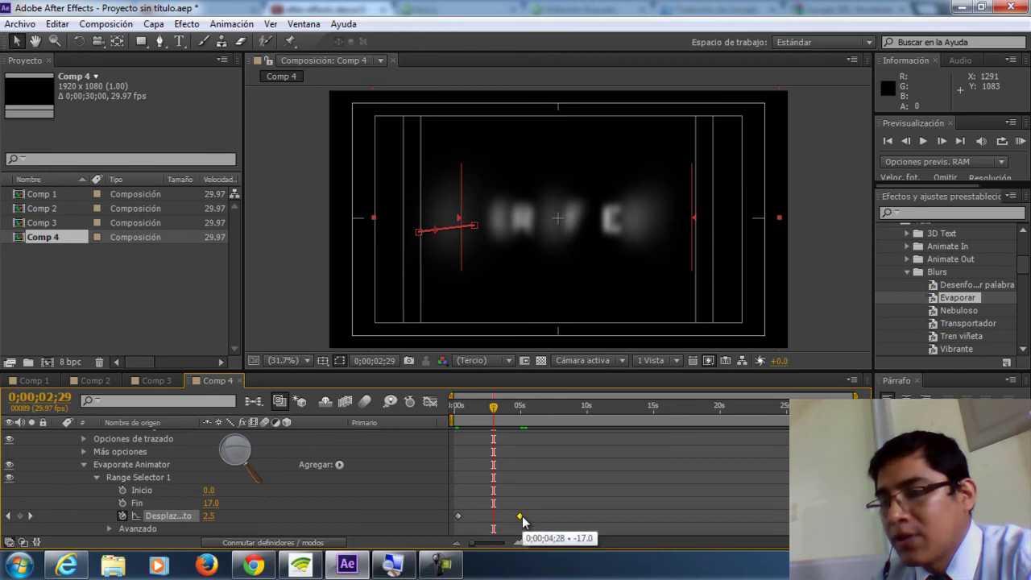
pyautogui.moveTo(494, 408); pyautogui.dragTo(521, 413)
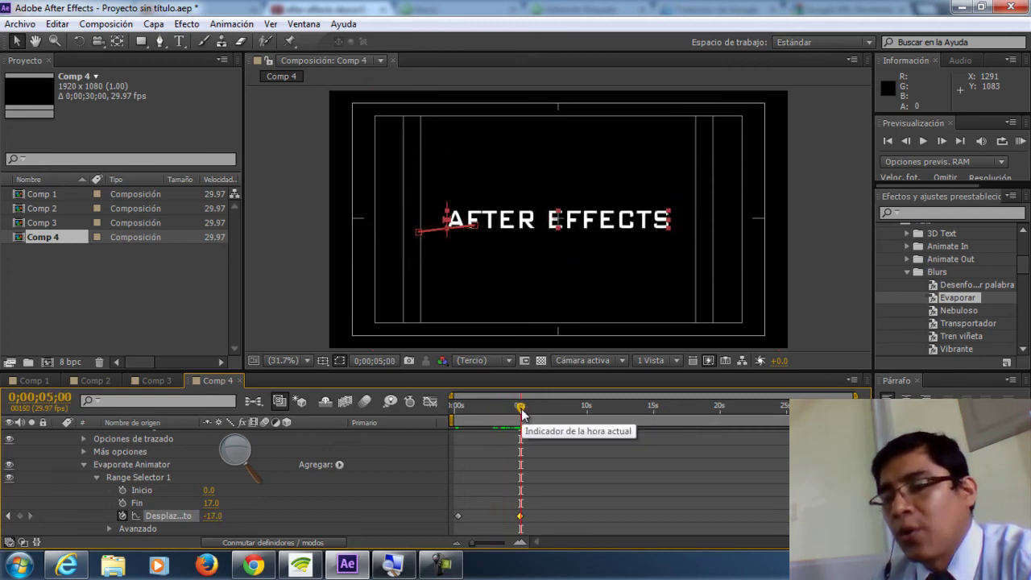
pyautogui.moveTo(521, 413)
pyautogui.mouseDown()
pyautogui.moveTo(484, 416)
pyautogui.moveTo(510, 426)
pyautogui.moveTo(507, 520)
pyautogui.moveTo(483, 516)
pyautogui.mouseUp()
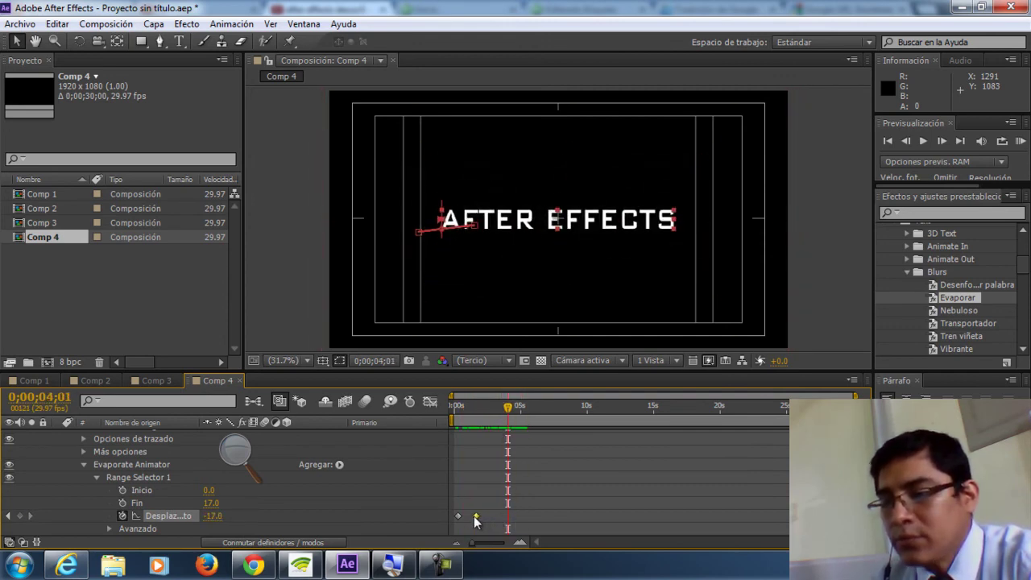
pyautogui.moveTo(508, 413)
pyautogui.mouseDown()
pyautogui.moveTo(452, 427)
pyautogui.moveTo(475, 422)
pyautogui.mouseUp()
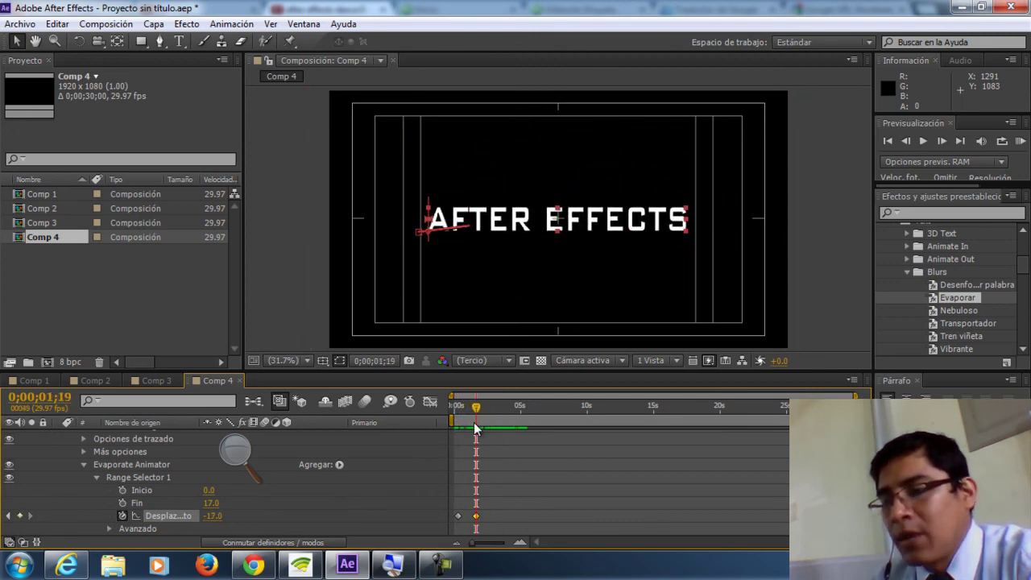
# Step: Move the second Offset keyframe to about 0;00;05;00 and check the blur at three and four seconds
pyautogui.moveTo(476, 516); pyautogui.dragTo(520, 516)
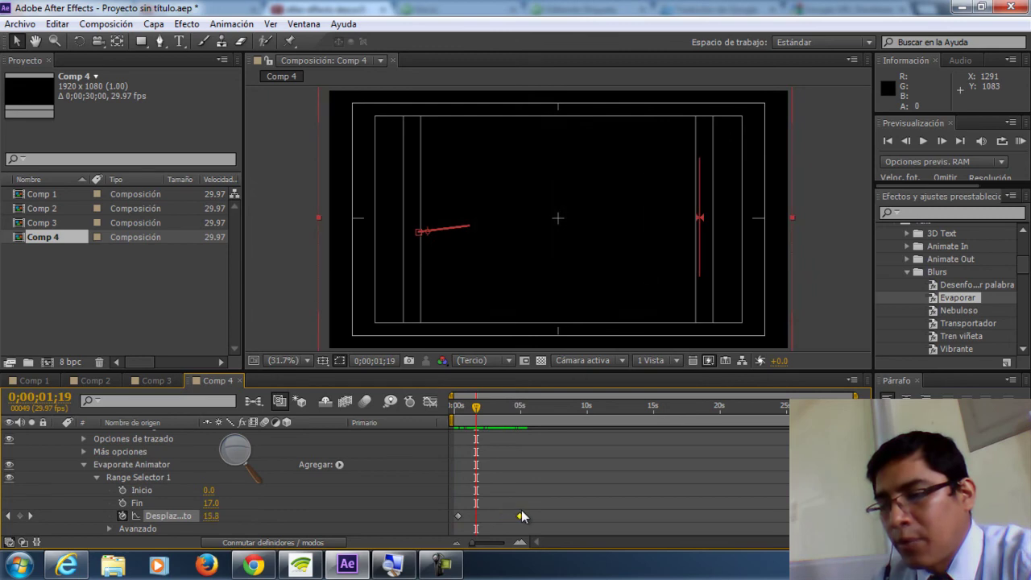
pyautogui.moveTo(484, 425); pyautogui.dragTo(497, 419)
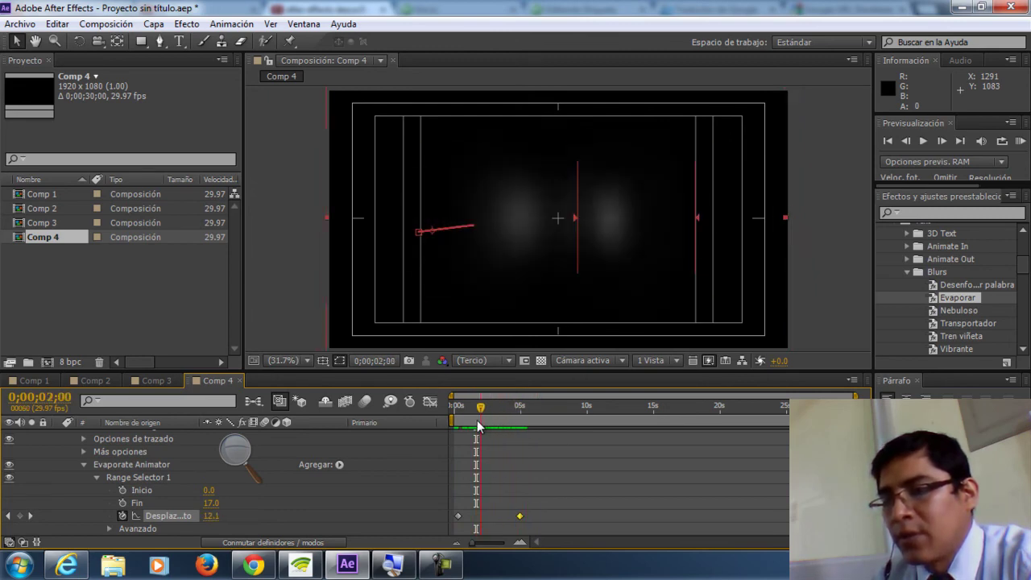
pyautogui.moveTo(497, 419); pyautogui.dragTo(508, 424)
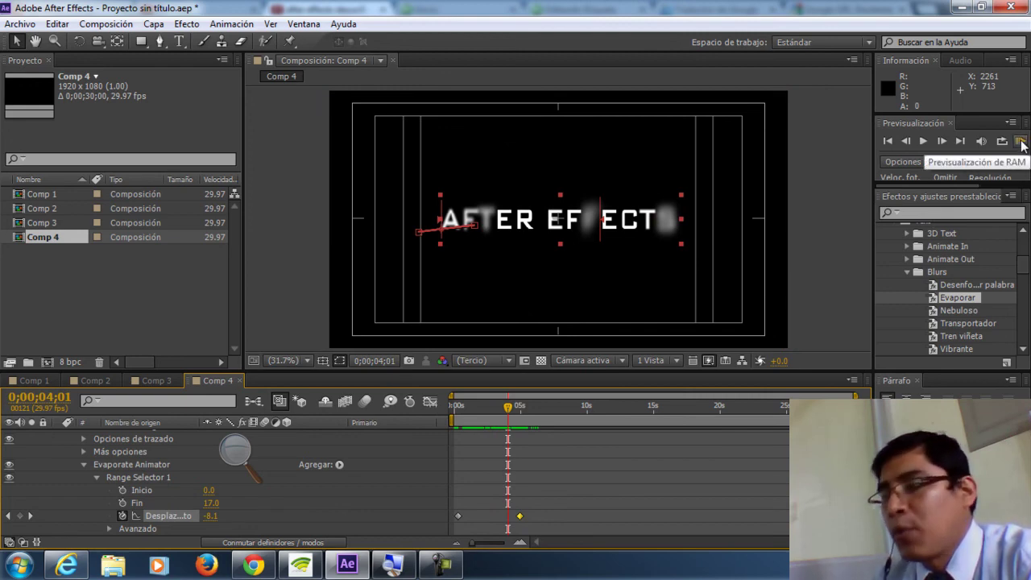
# Step: Play a RAM preview of Comp 4 from the Preview panel
pyautogui.click(1020, 142)
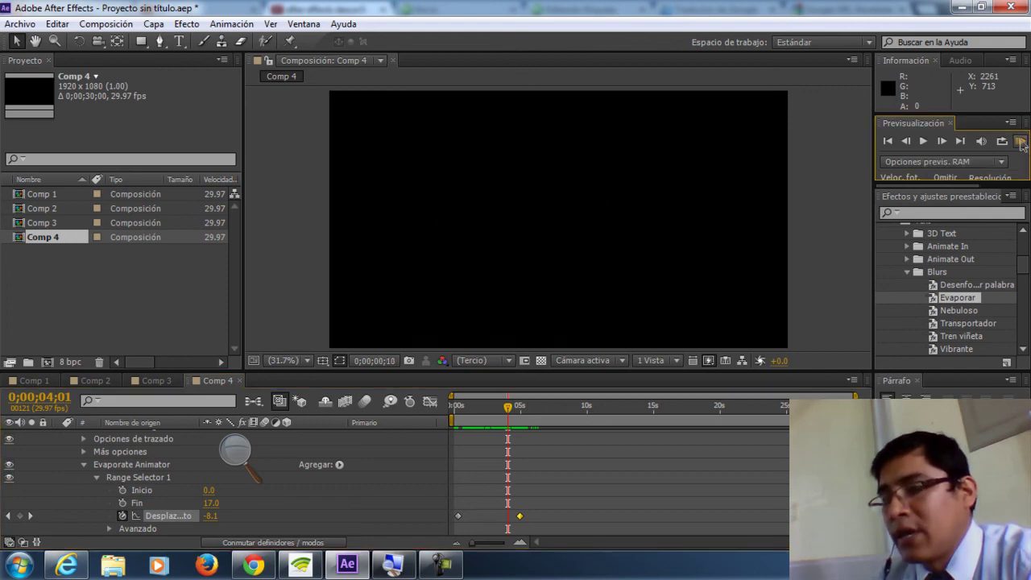